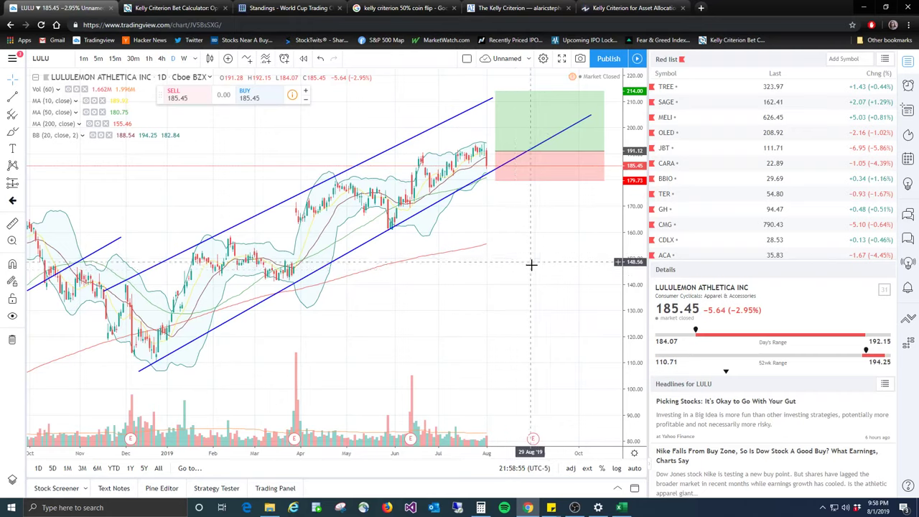
Select the LULU long-position drawing to reveal target 22.88, stop 11.39 and 2.01 risk/reward.
click(497, 168)
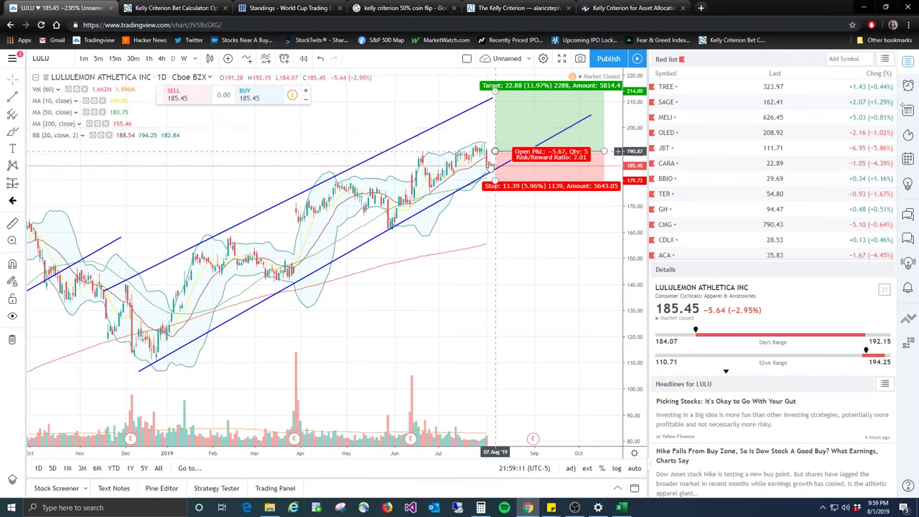
Move the LULU position's stop to 12.16 and target to 21.55 for a 1.77 risk/reward ratio.
drag(494, 180, 495, 161)
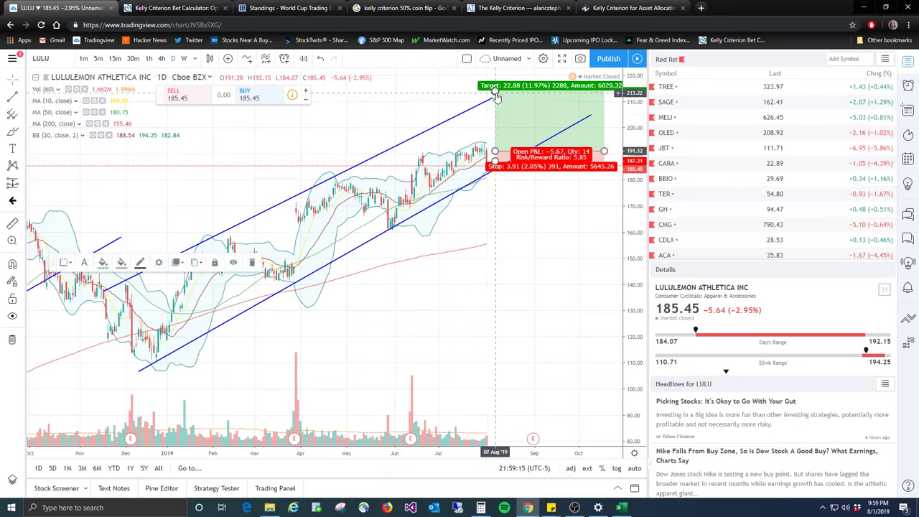
drag(496, 96, 496, 121)
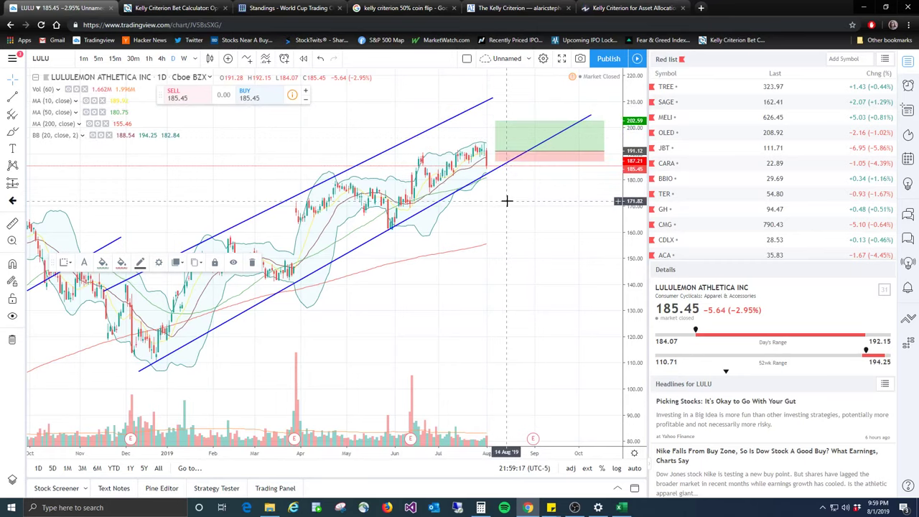
click(495, 161)
drag(495, 161, 495, 166)
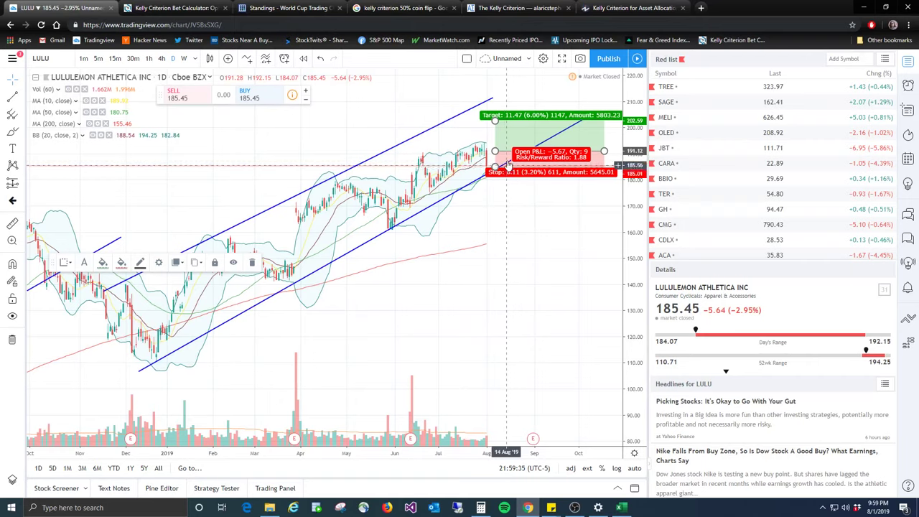
drag(496, 171, 497, 185)
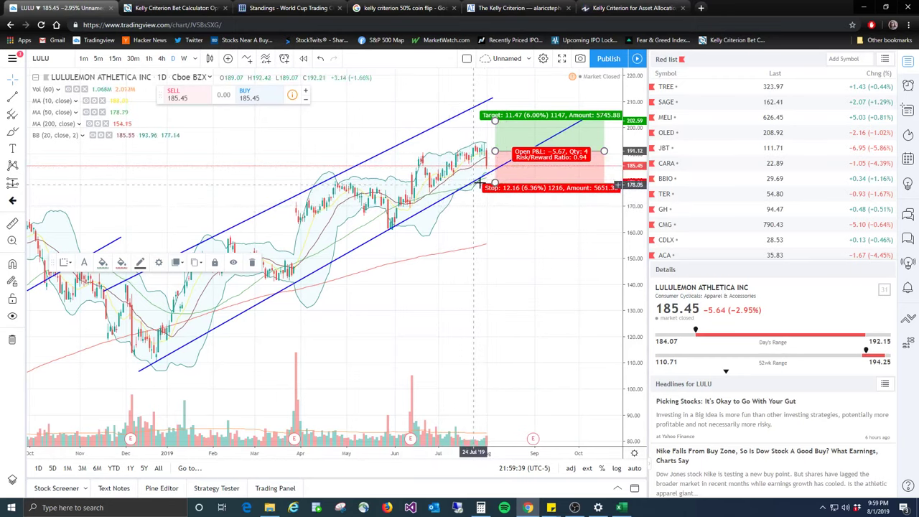
drag(495, 121, 494, 92)
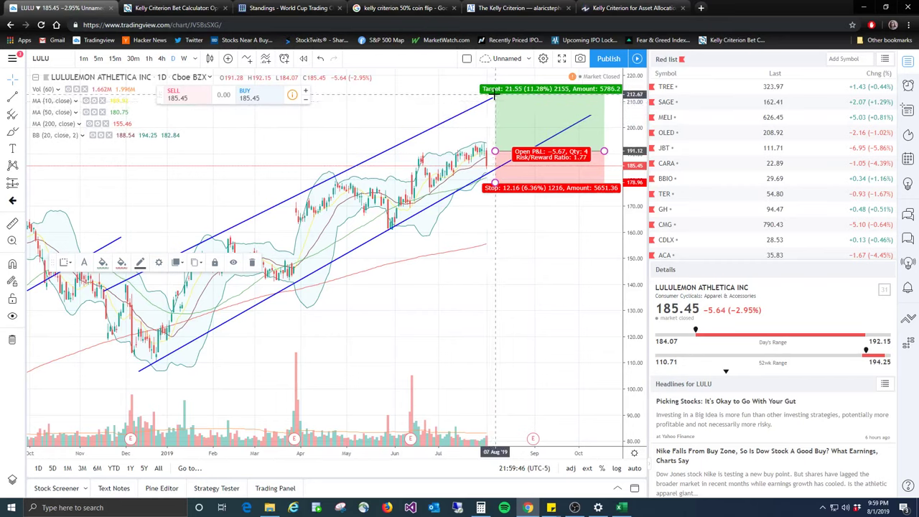
Show the alaricstephen.com Kelly Criterion article from its opening paragraph on (2p−1)w bet sizing.
click(508, 9)
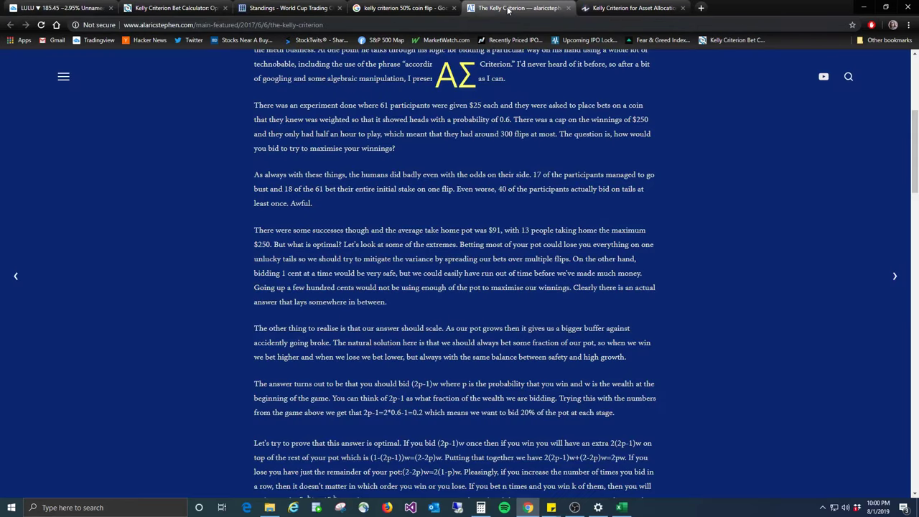
scroll(546, 136, up, 2)
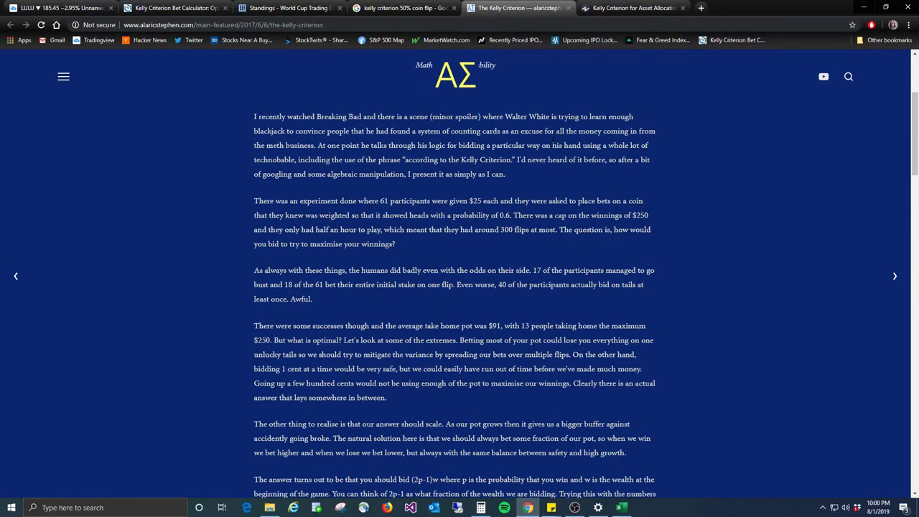
scroll(584, 151, down, 1)
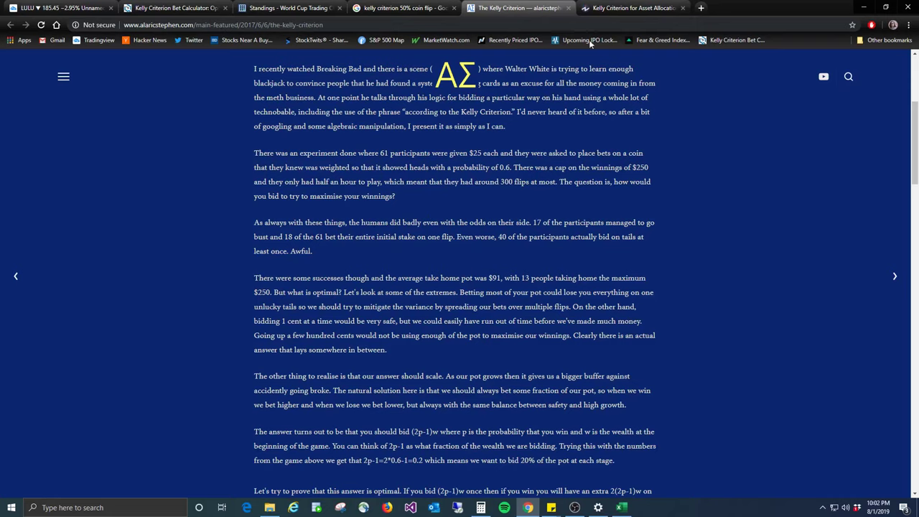
Review Investopedia's Kelly formula K% = W − (1−W)/R, then return to the LULU chart.
click(625, 8)
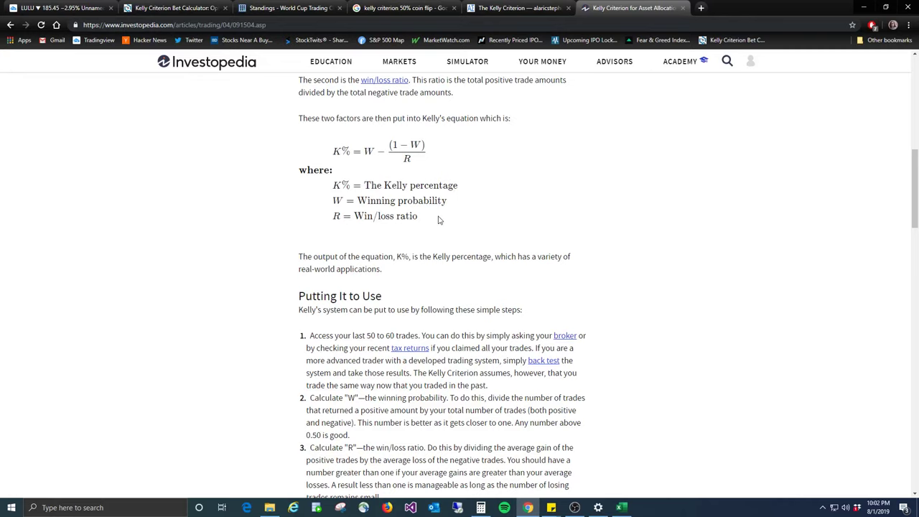
click(71, 8)
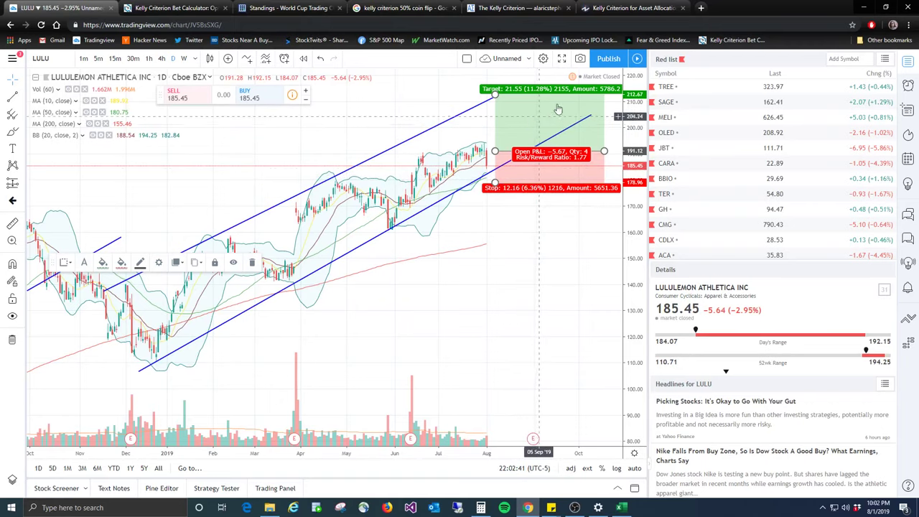
Switch back to the Investopedia Kelly article and its 'Putting It to Use' steps.
click(614, 10)
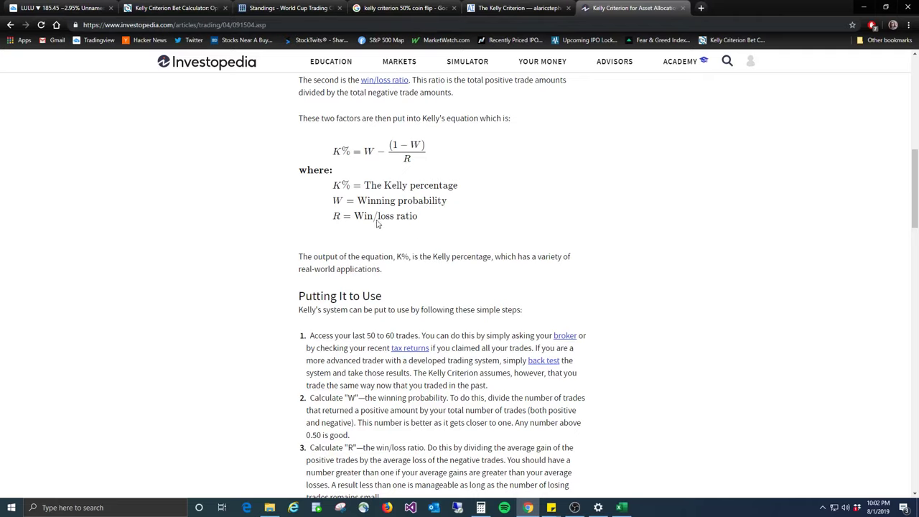
Open Windows Calculator and clear a mistaken 1.5 entry.
click(480, 508)
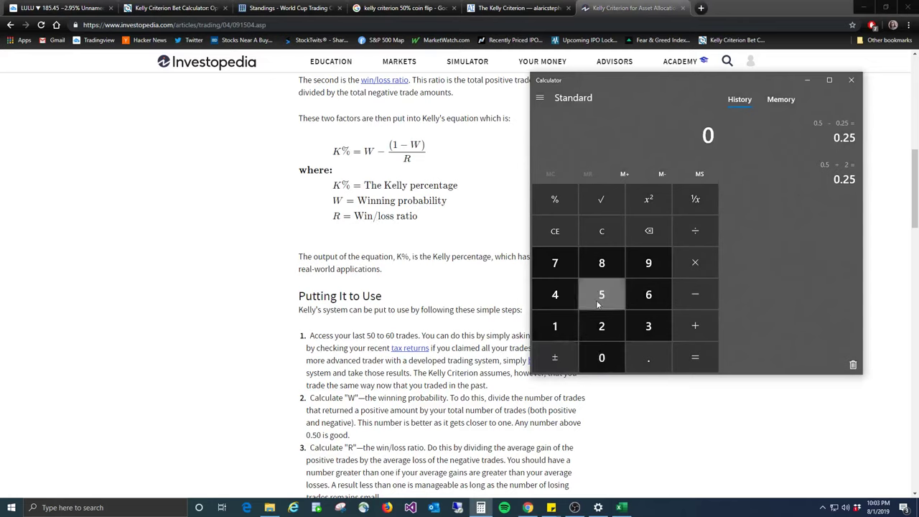
click(557, 325)
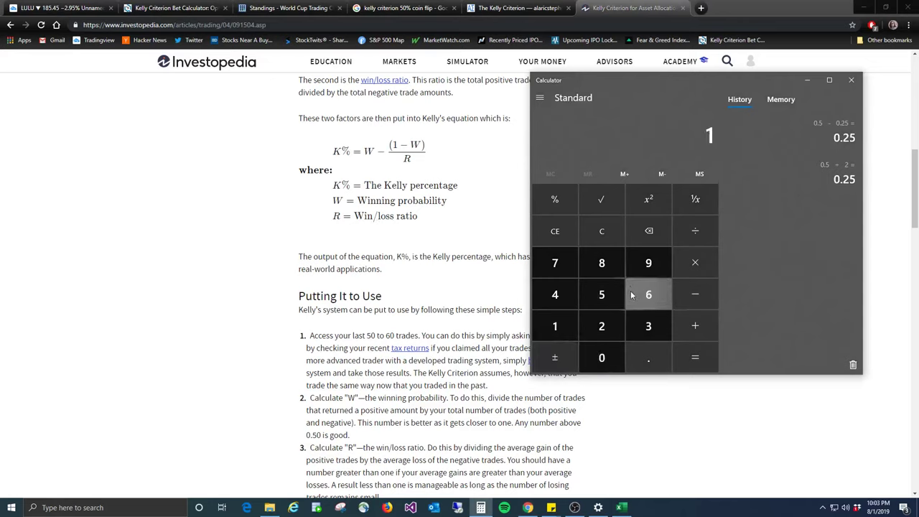
click(648, 356)
click(602, 296)
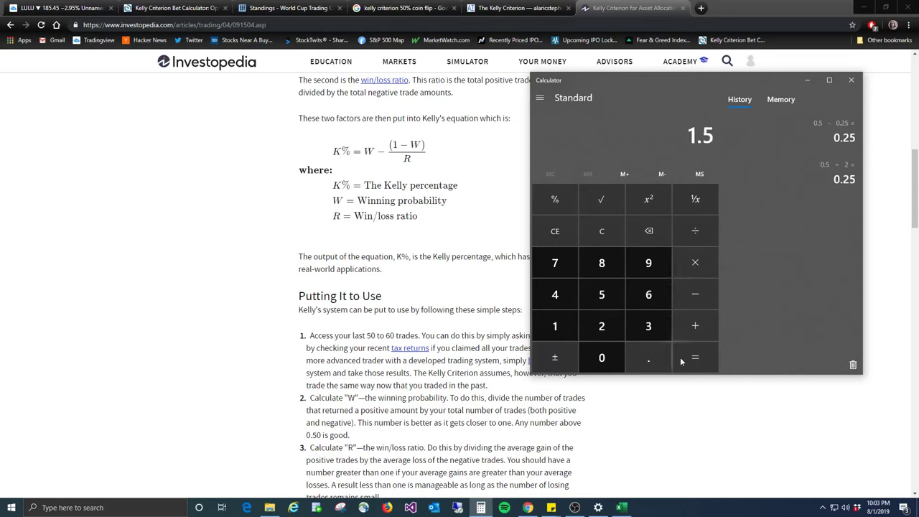
click(602, 234)
Compute (1 − 0.5) ÷ 2 to get 0.25.
click(555, 326)
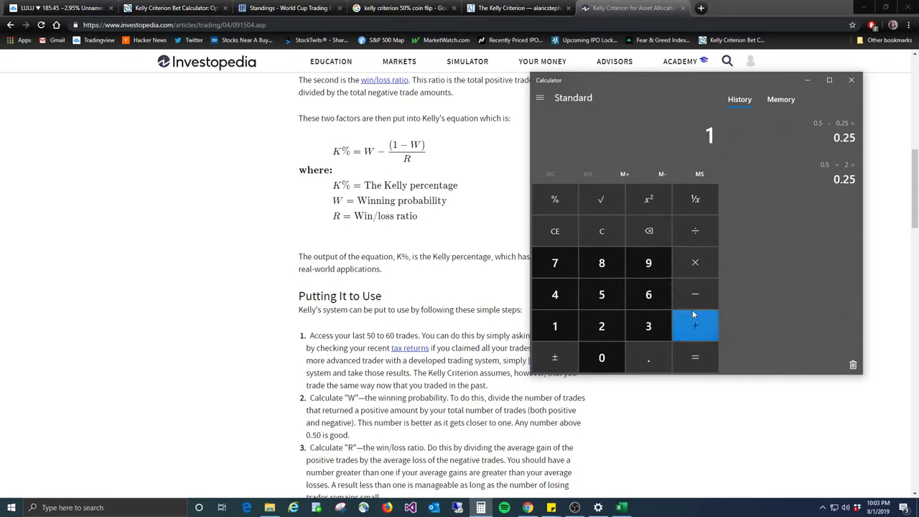
click(695, 295)
click(649, 356)
click(620, 302)
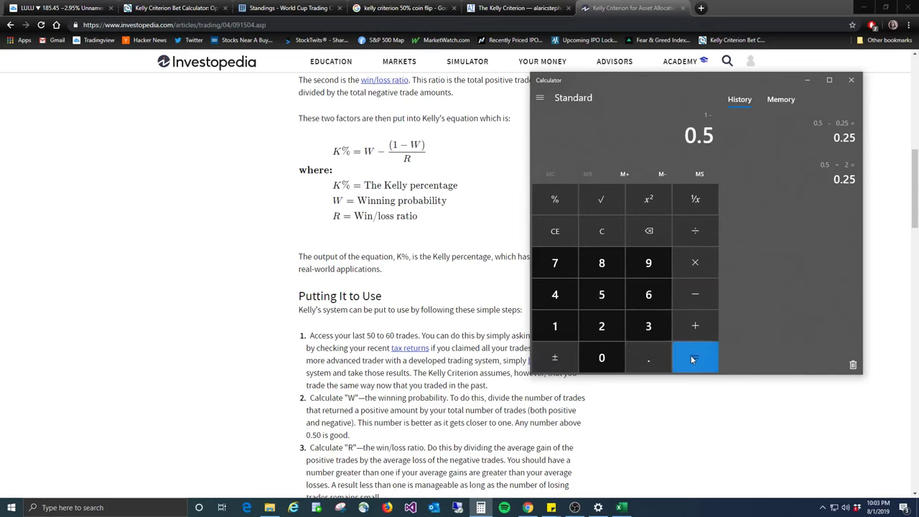
click(691, 356)
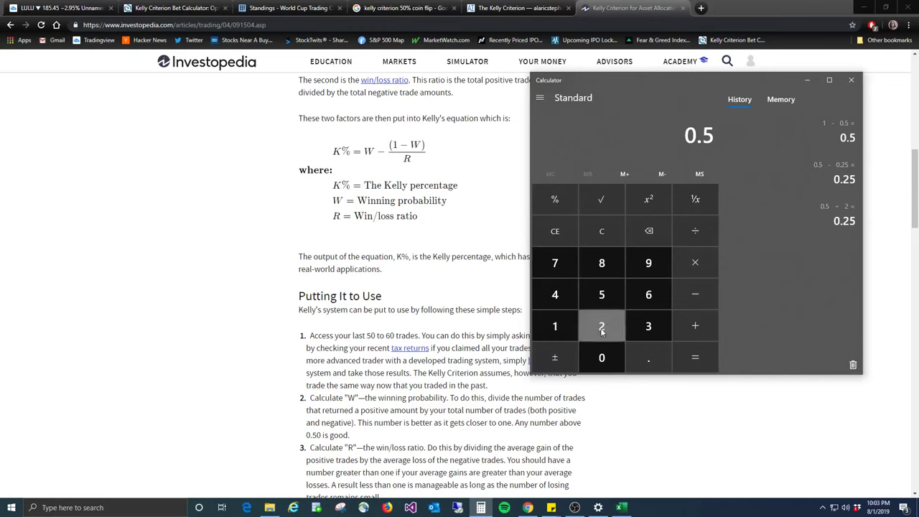
click(695, 231)
click(602, 326)
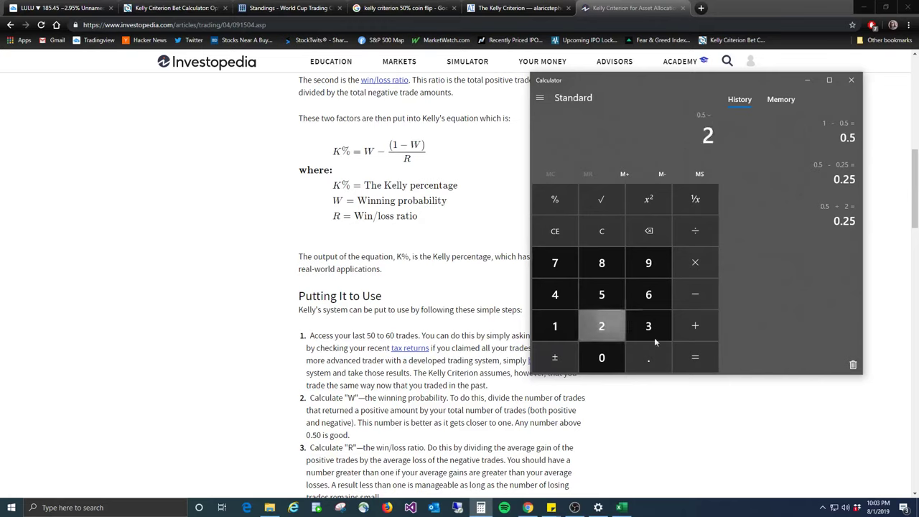
click(690, 357)
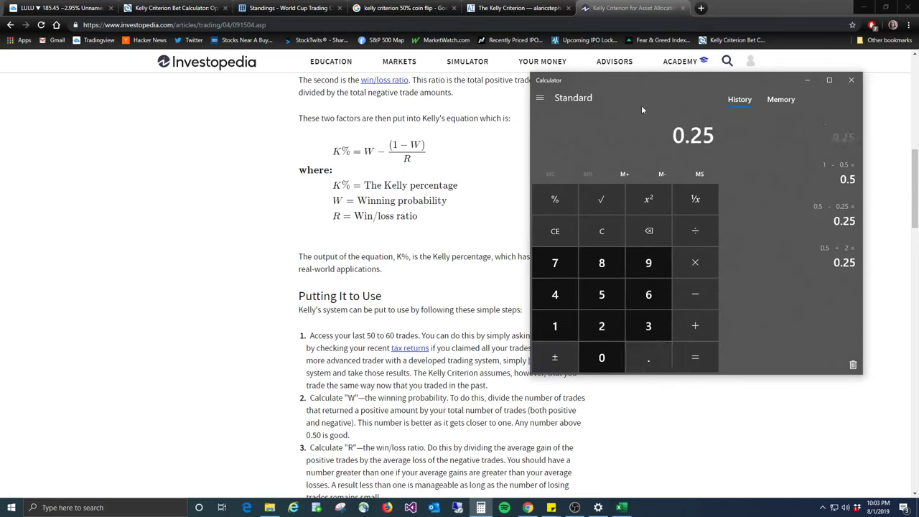
Clear the display and compute 0.5 − 0.25 = 0.25, the 25% Kelly fraction.
click(613, 234)
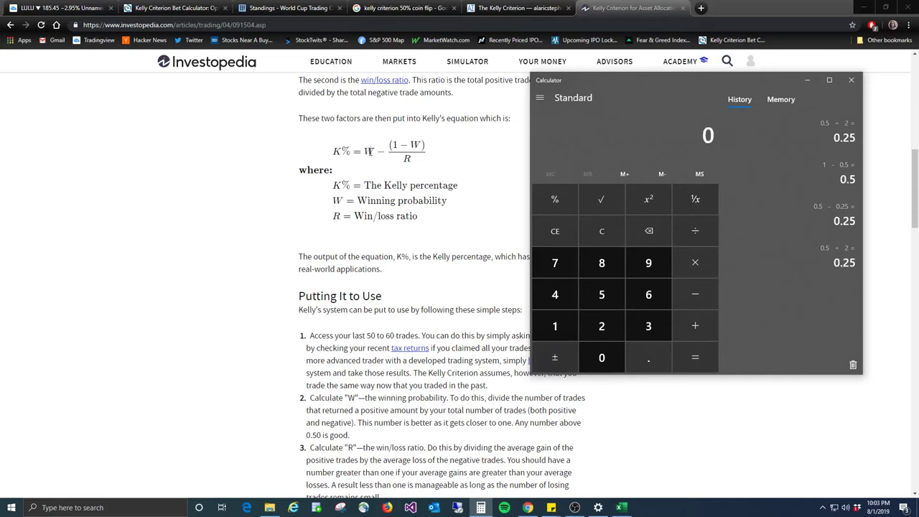
click(645, 357)
click(606, 294)
click(694, 295)
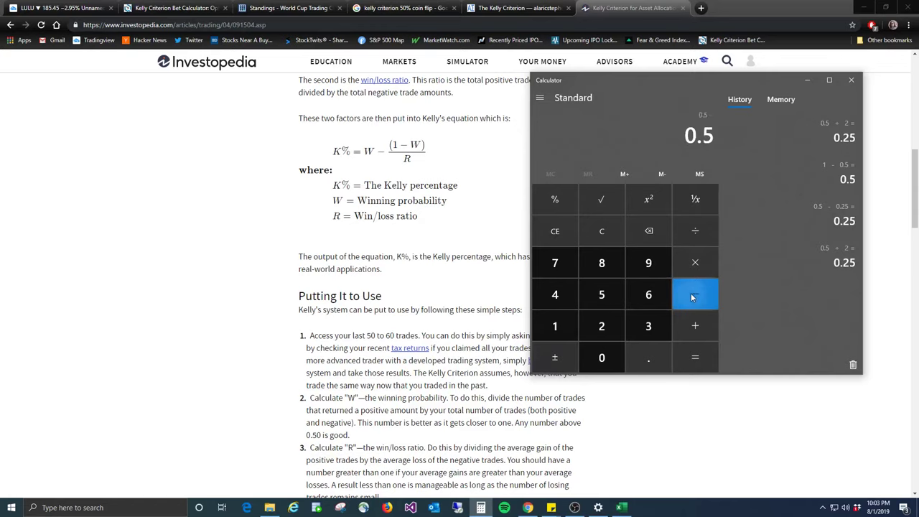
click(649, 357)
click(603, 322)
click(603, 298)
click(695, 357)
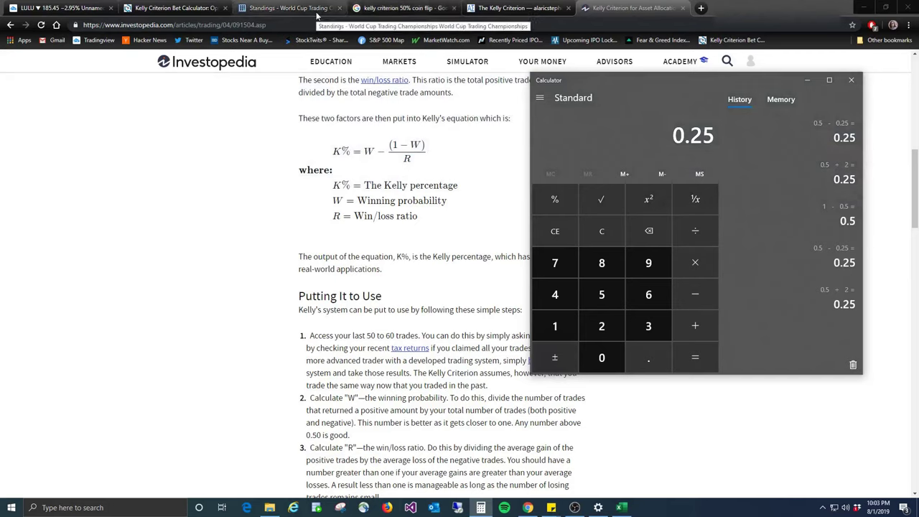
click(622, 508)
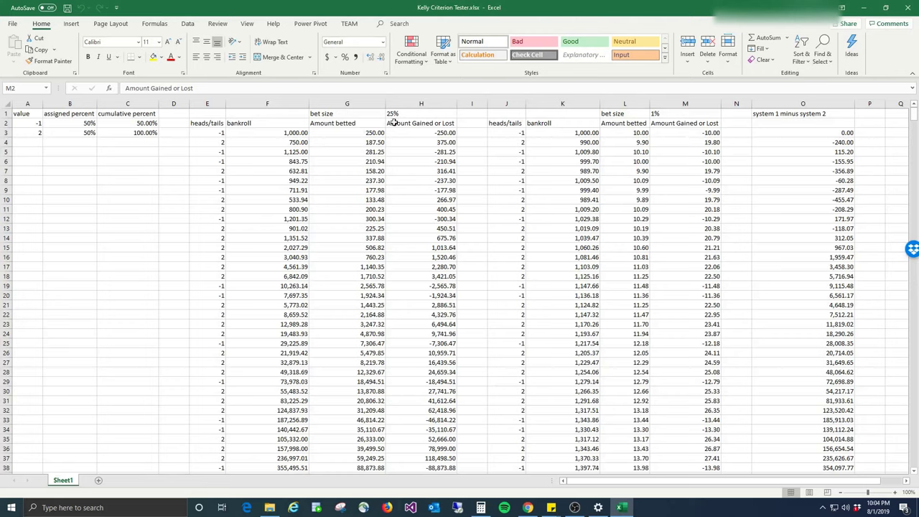
click(39, 124)
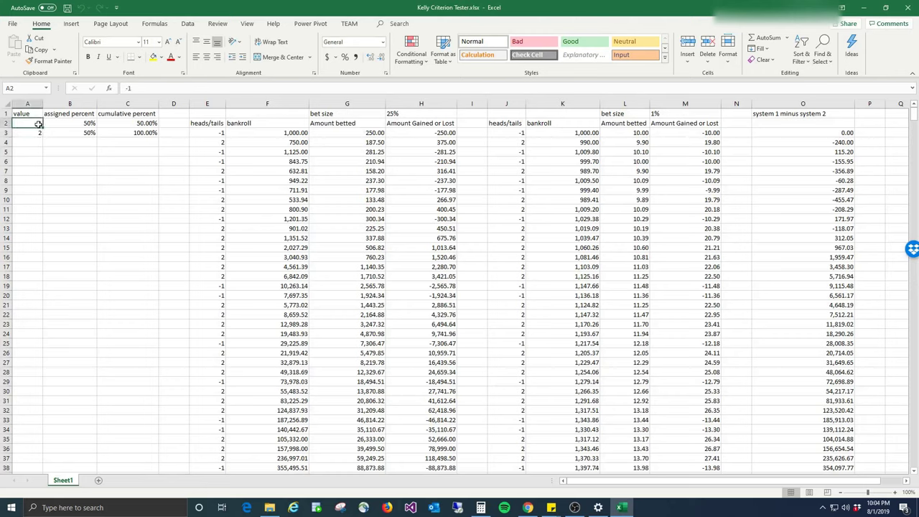
click(35, 135)
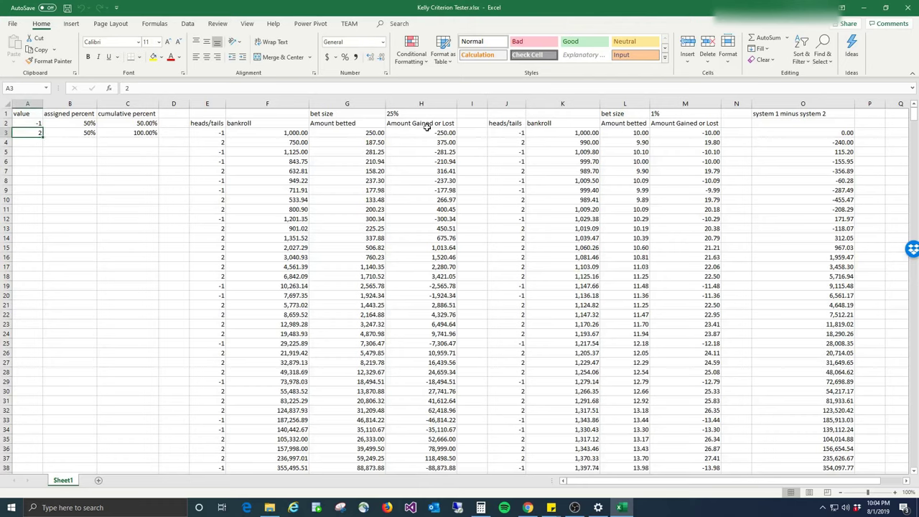
click(299, 142)
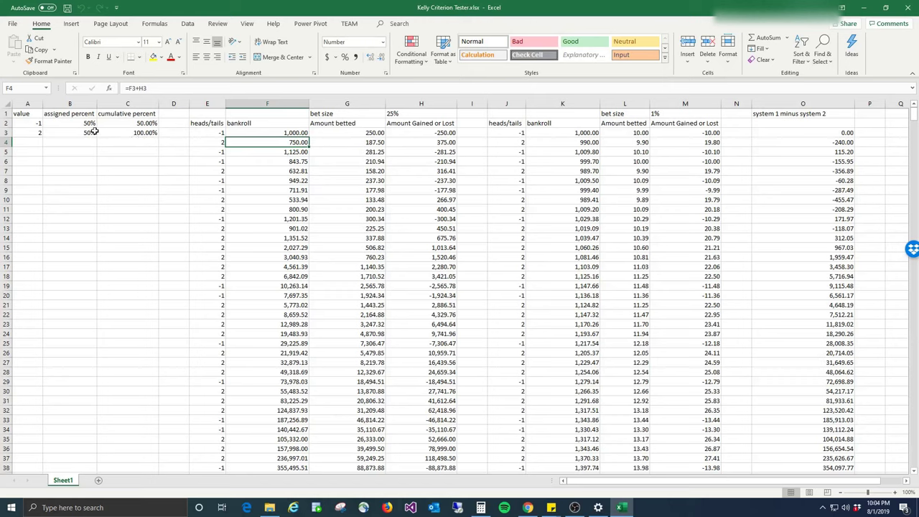
click(209, 142)
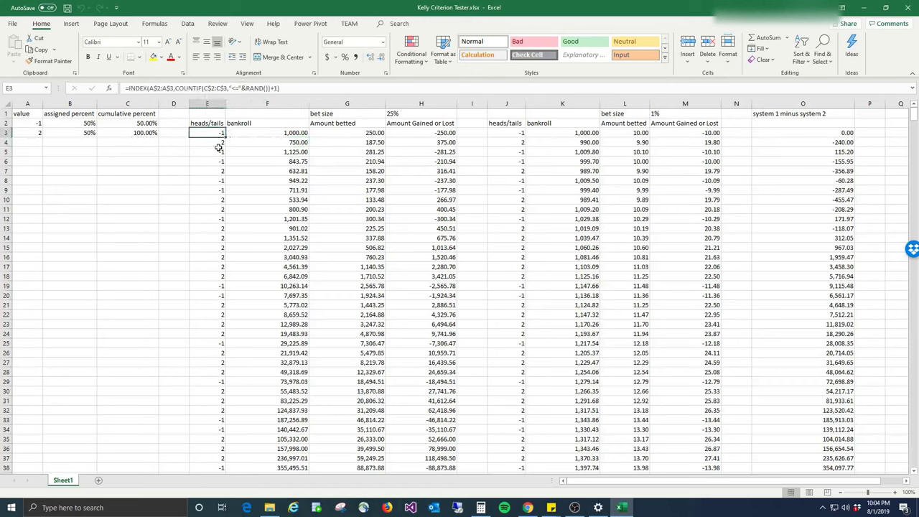
click(217, 151)
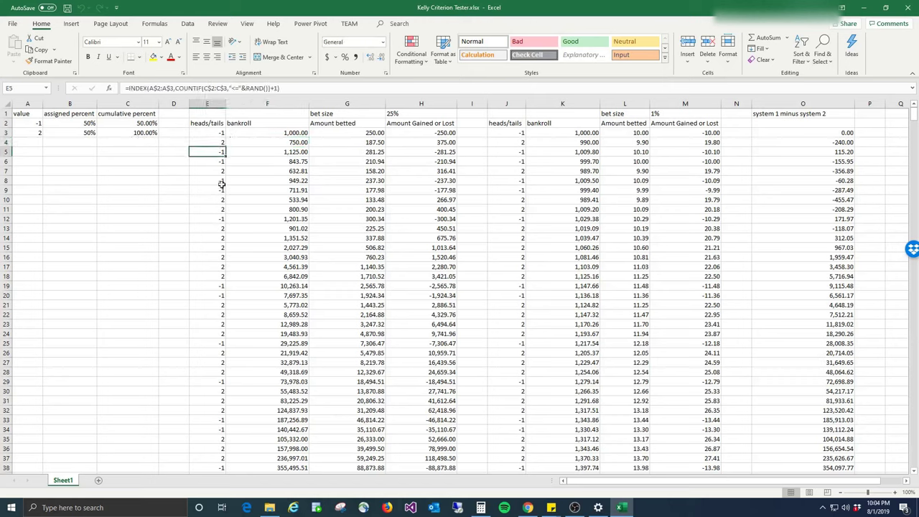
click(506, 132)
click(206, 130)
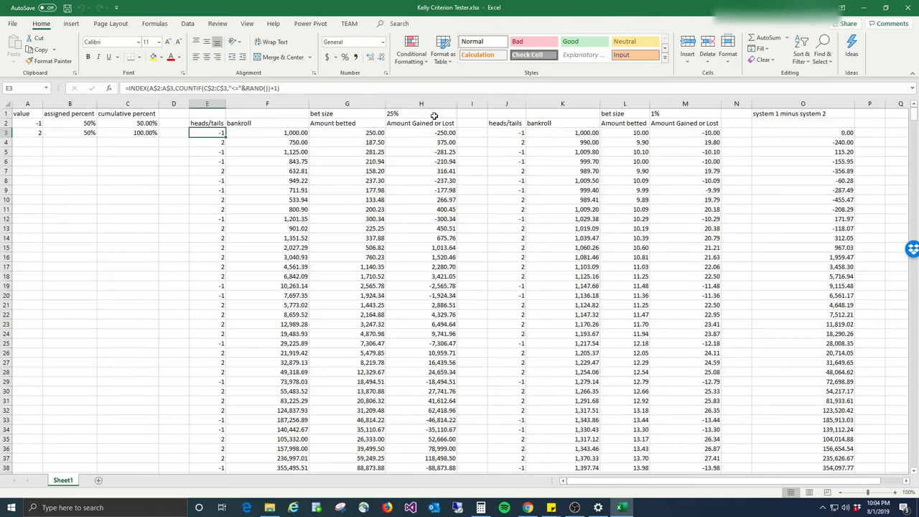
click(366, 135)
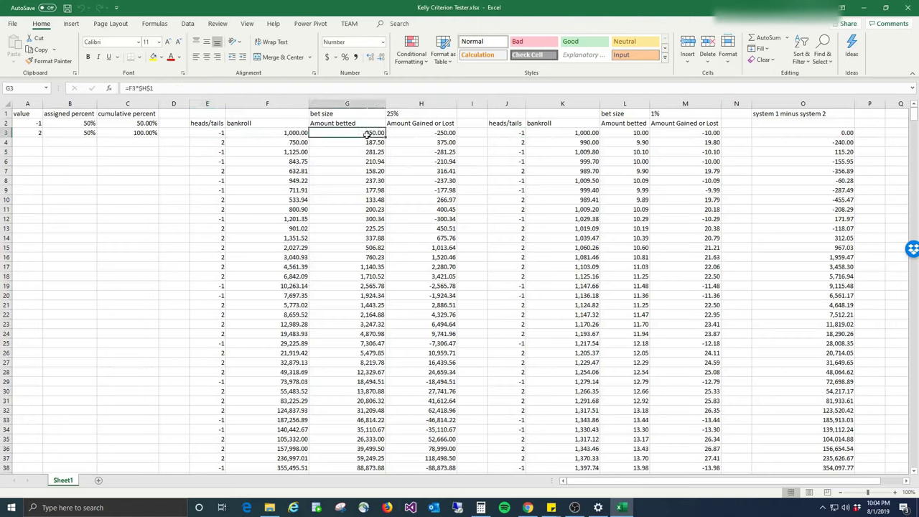
Re-enter G3's formula to re-roll the flips, then scroll through the new 25% and 1% bankrolls.
click(300, 87)
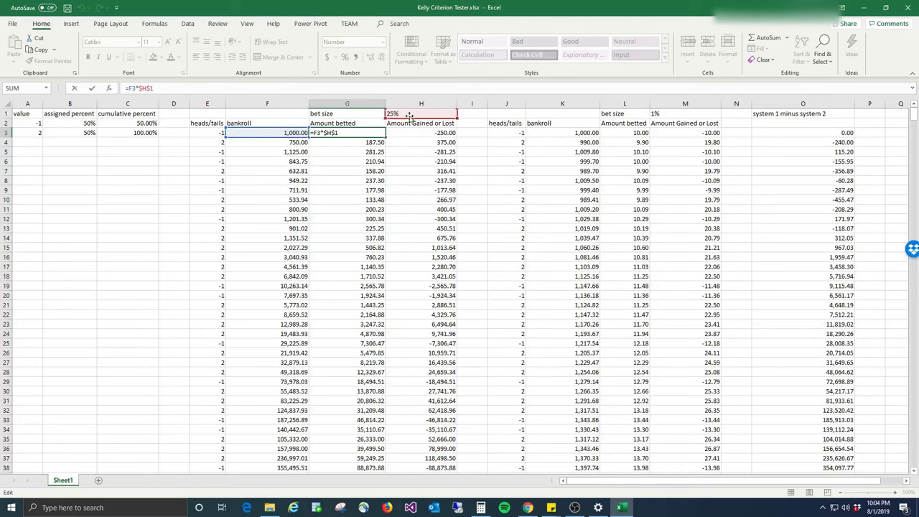
click(435, 351)
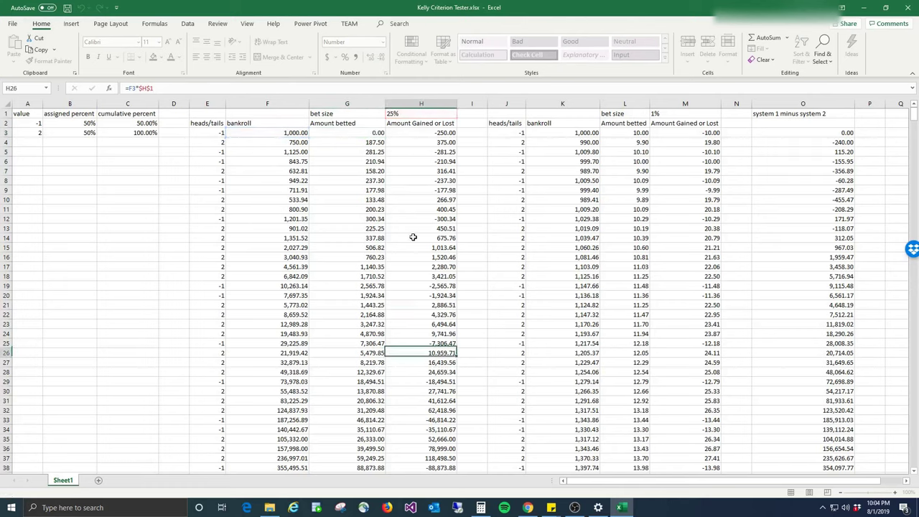
click(295, 134)
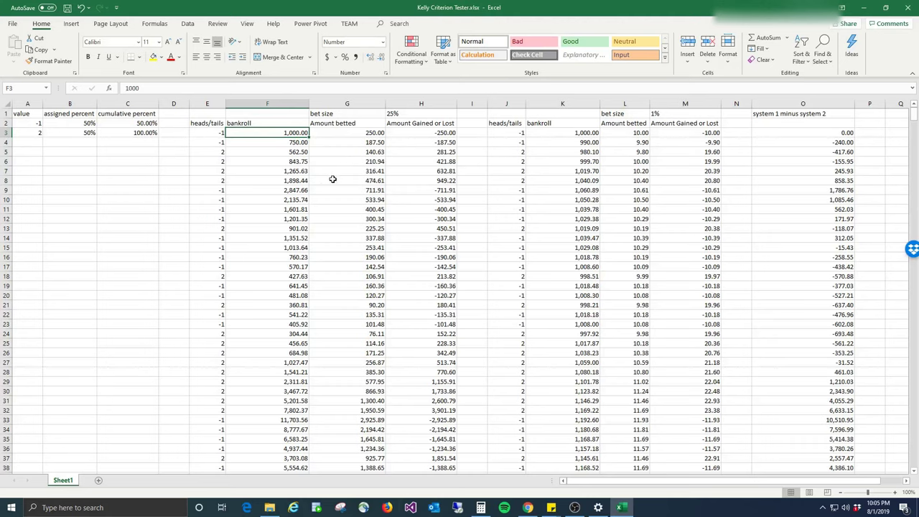
scroll(298, 291, down, 1)
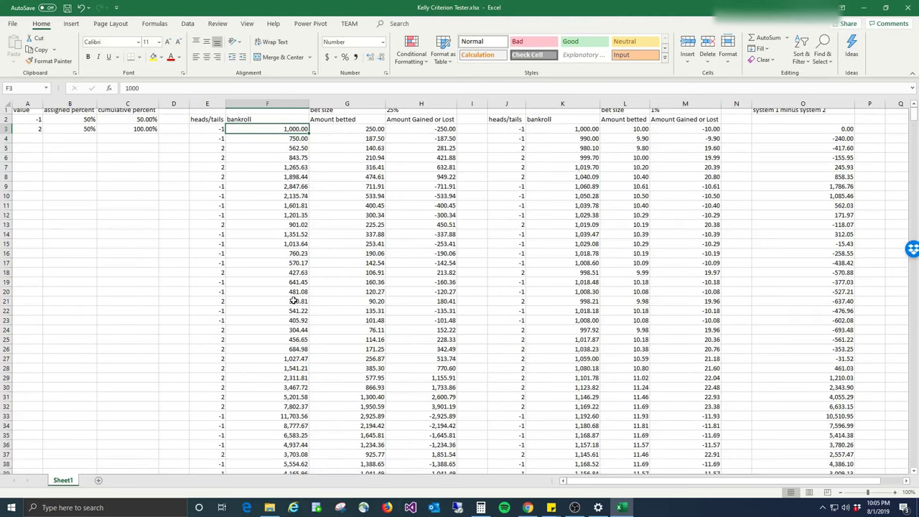
scroll(311, 284, down, 1)
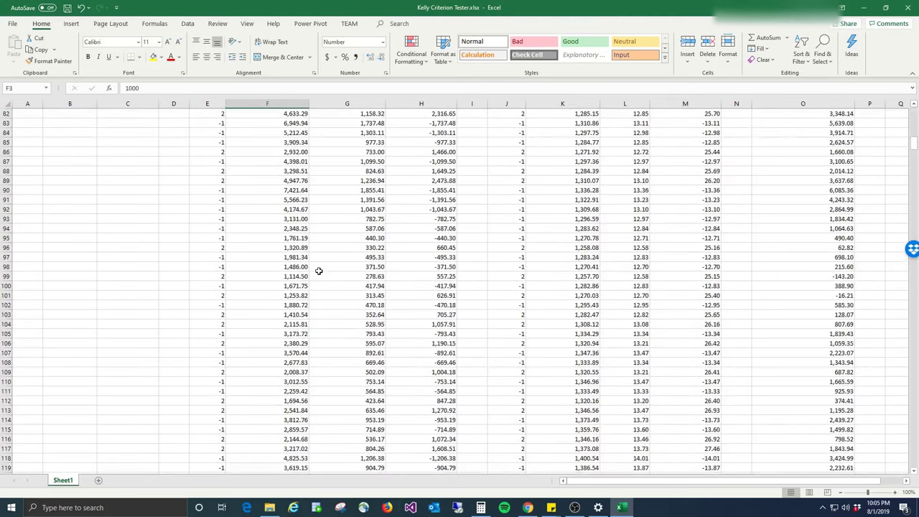
scroll(318, 271, down, 8)
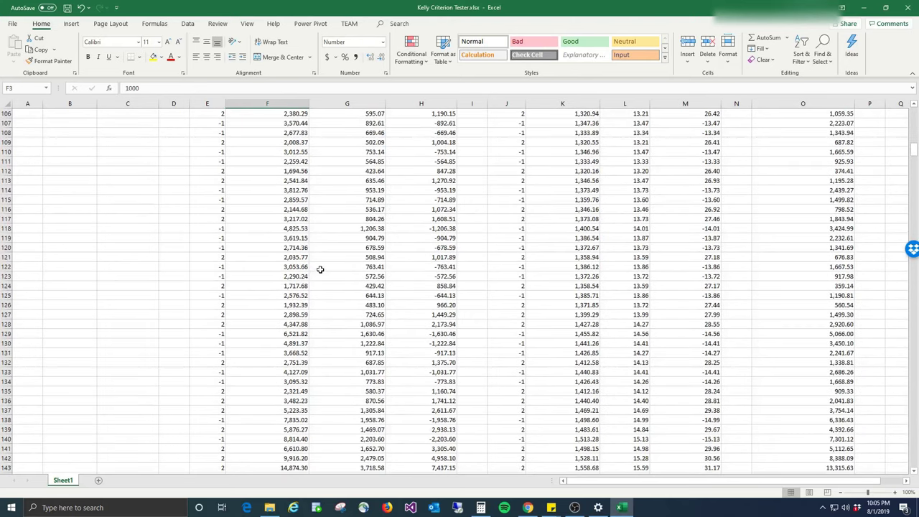
scroll(320, 269, down, 12)
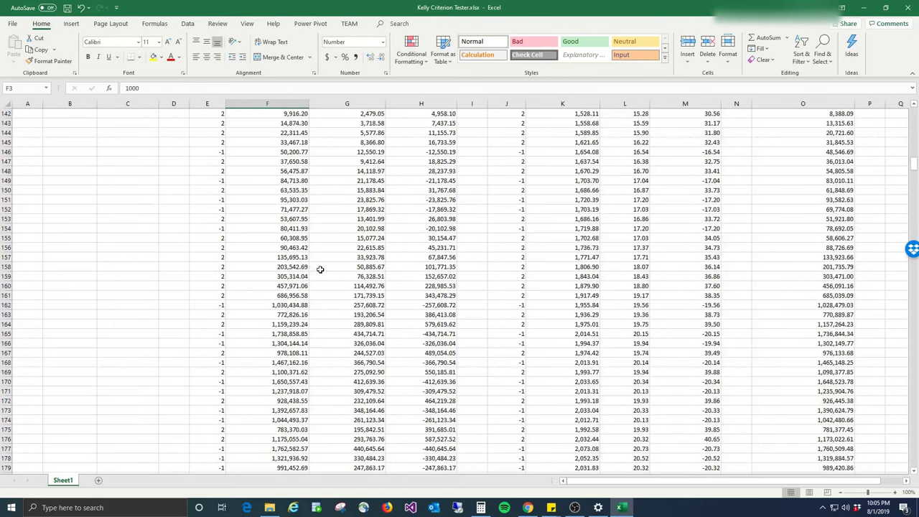
scroll(320, 270, down, 14)
scroll(316, 272, down, 12)
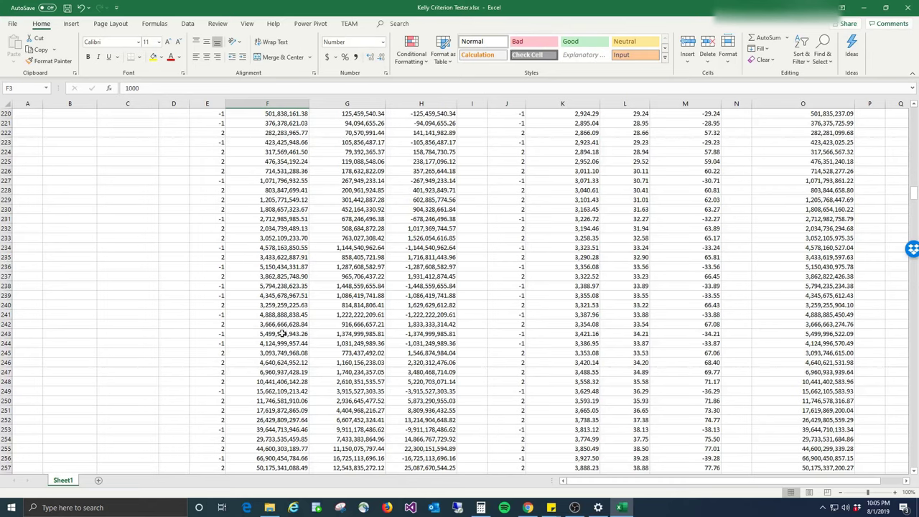
scroll(290, 352, down, 20)
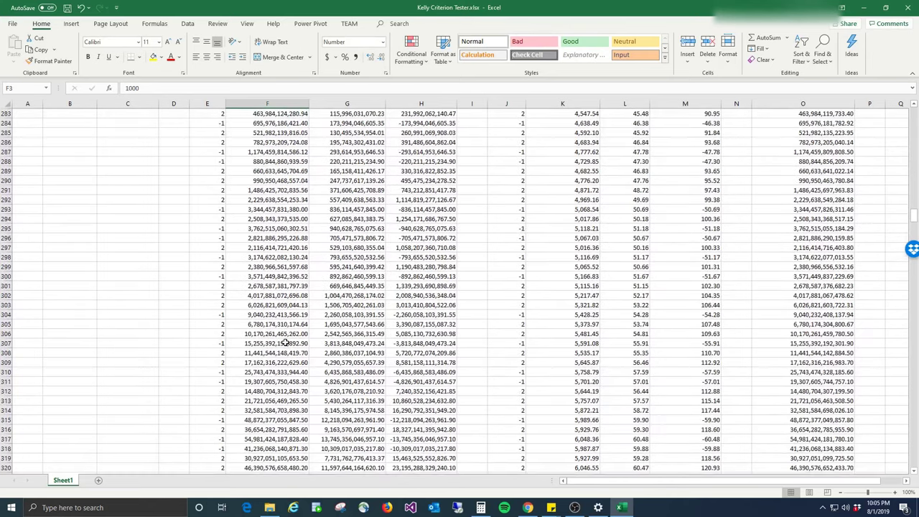
click(7, 276)
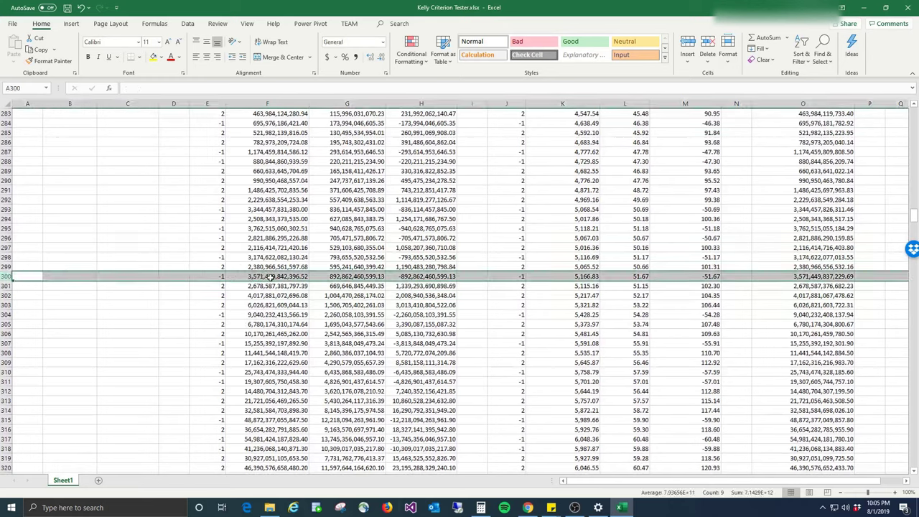
click(270, 277)
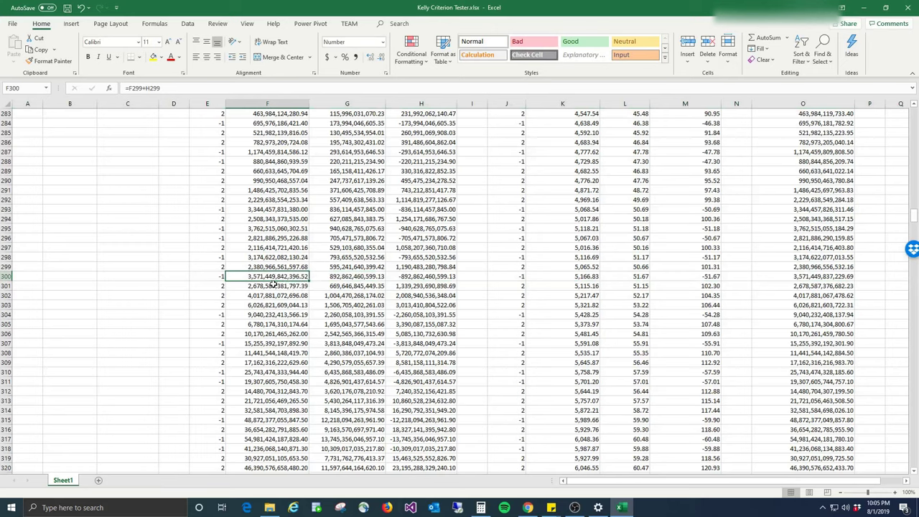
scroll(261, 275, up, 1)
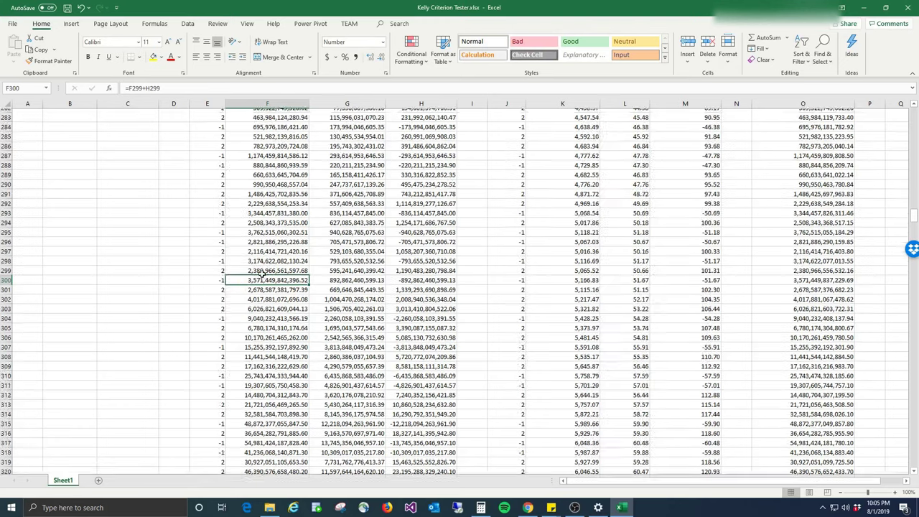
scroll(262, 274, up, 8)
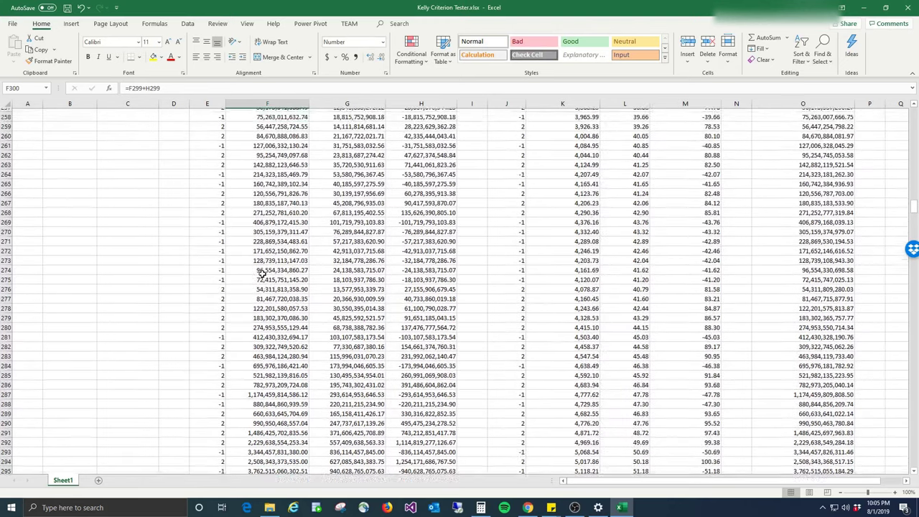
scroll(261, 275, up, 6)
scroll(261, 275, up, 20)
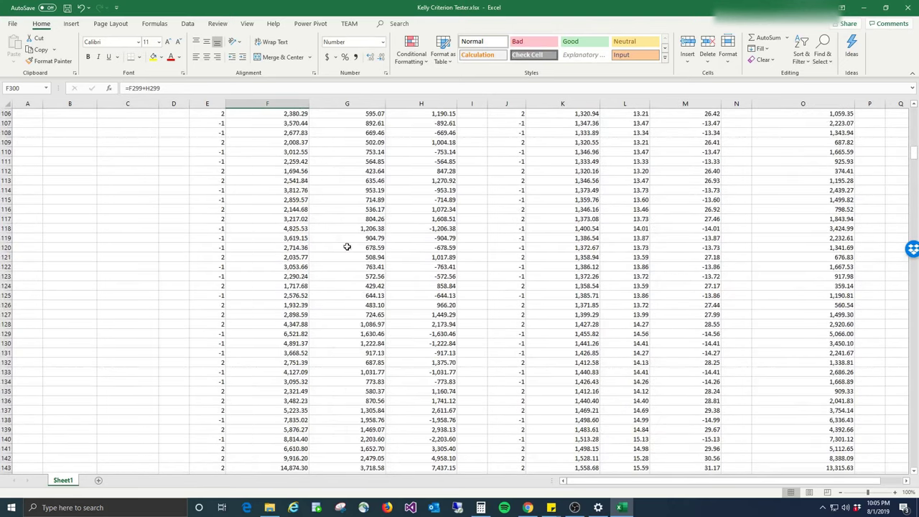
scroll(496, 222, up, 20)
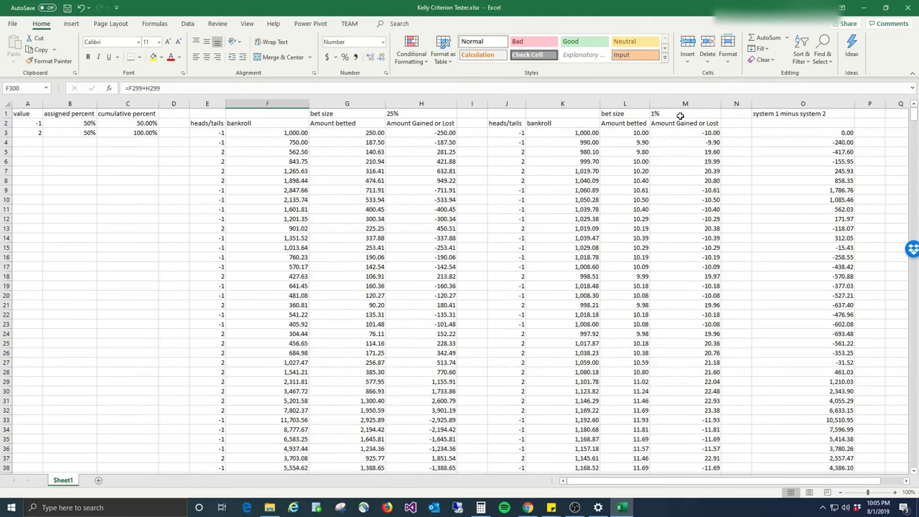
click(587, 134)
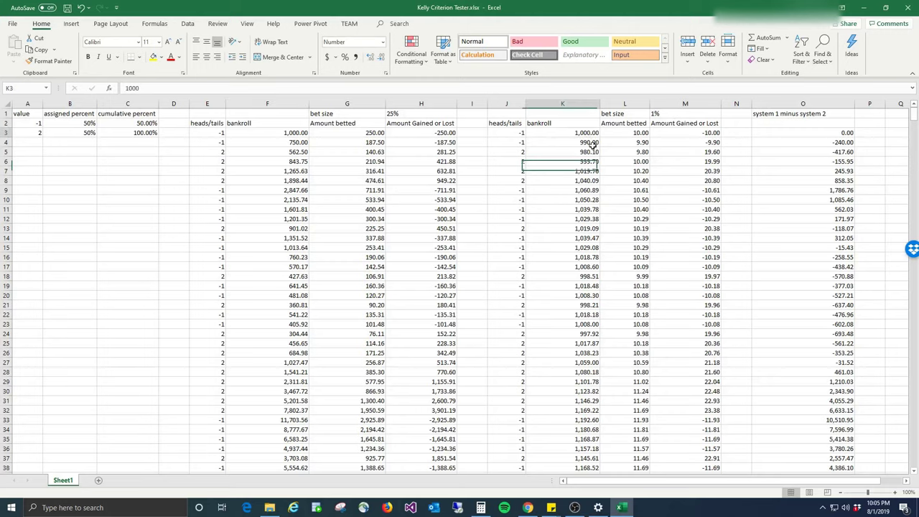
click(590, 143)
scroll(589, 180, down, 8)
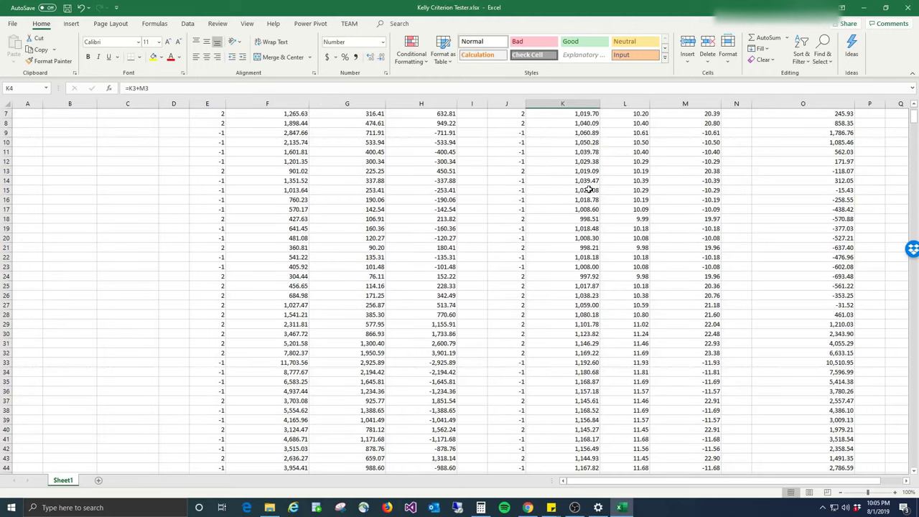
scroll(588, 189, down, 20)
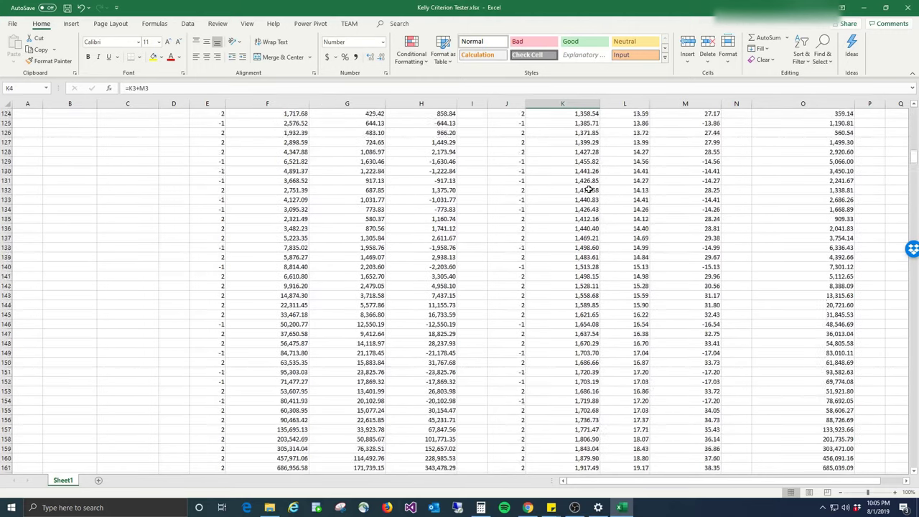
scroll(588, 189, down, 18)
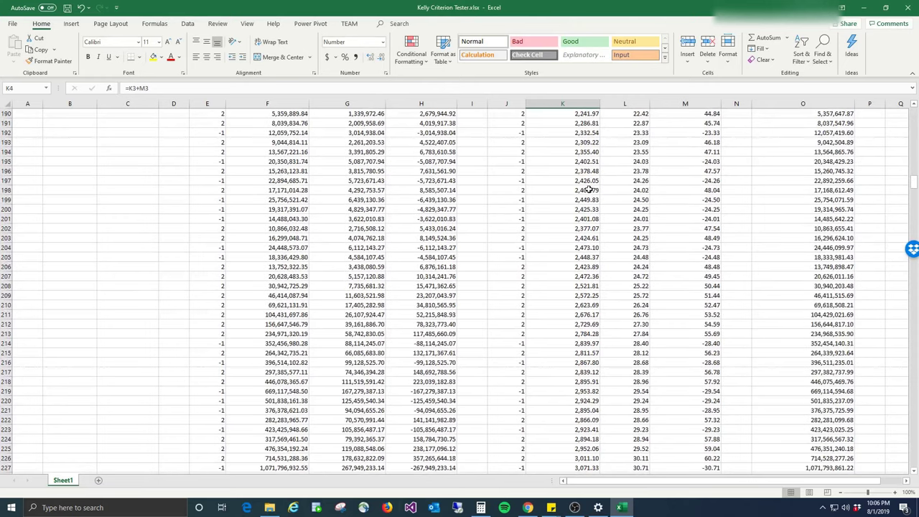
scroll(589, 189, down, 4)
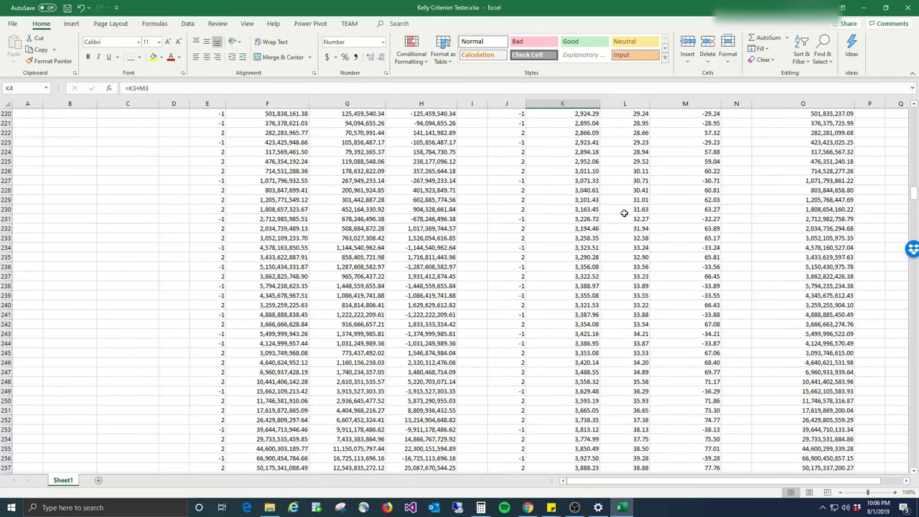
scroll(625, 212, down, 4)
scroll(609, 222, down, 20)
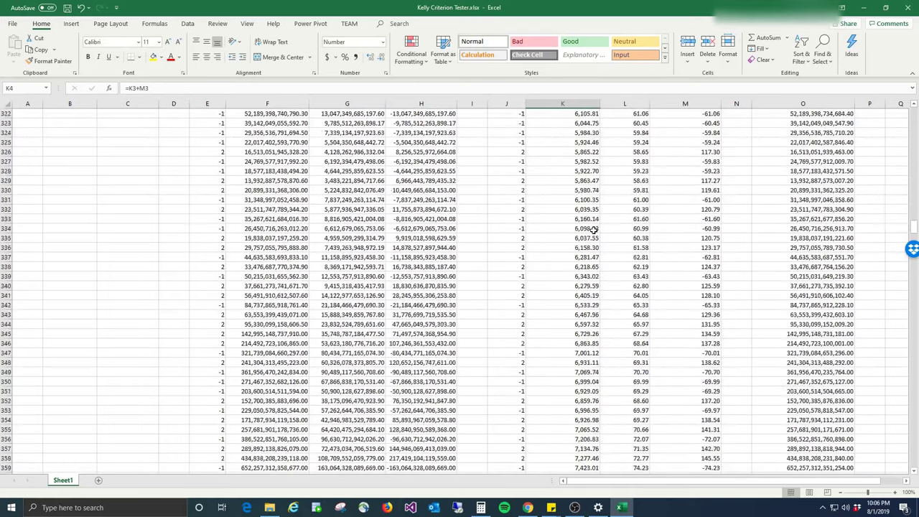
scroll(592, 230, down, 20)
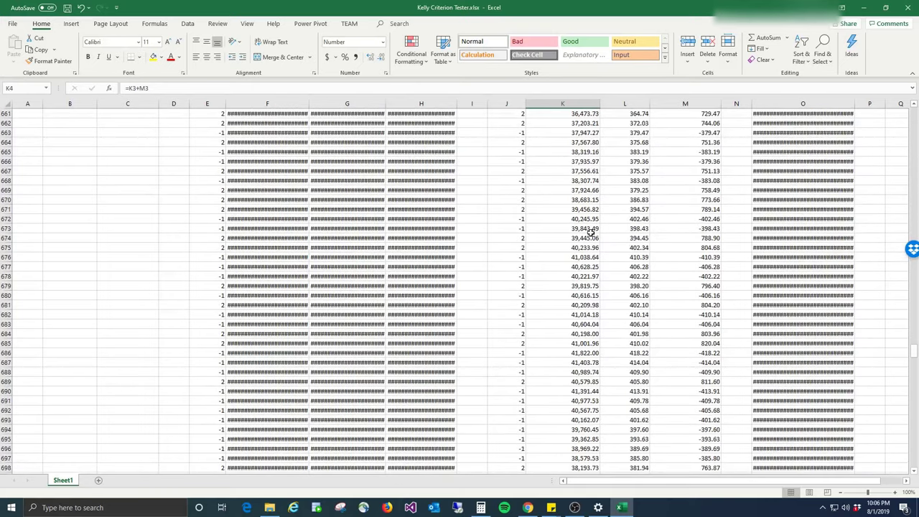
scroll(589, 233, down, 20)
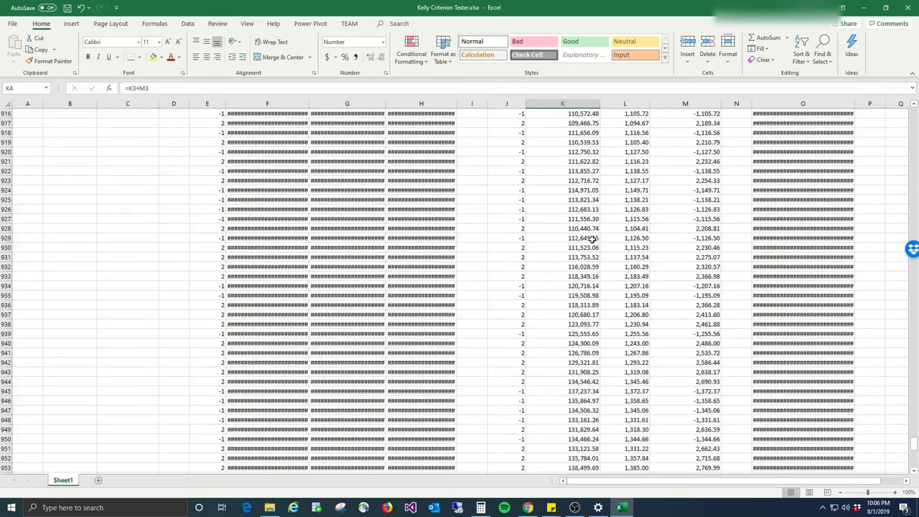
scroll(592, 239, down, 7)
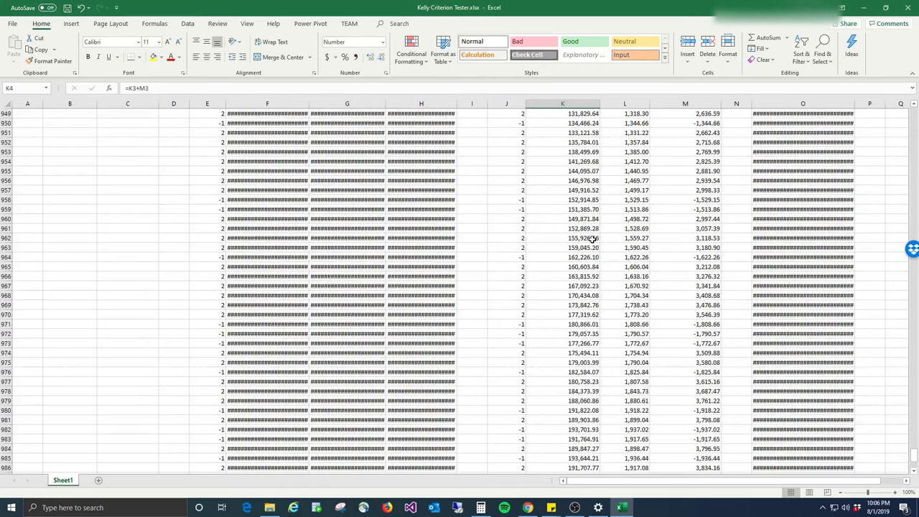
scroll(591, 240, down, 13)
scroll(34, 416, down, 5)
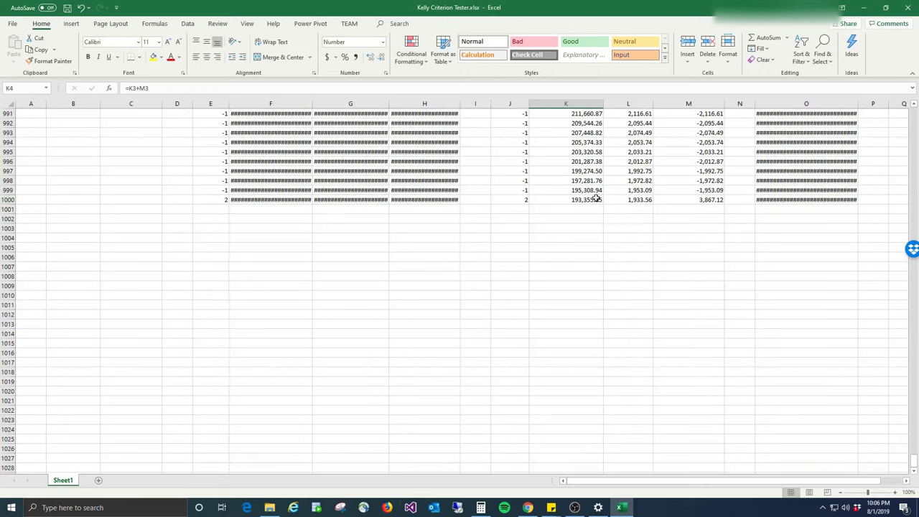
drag(914, 463, 913, 216)
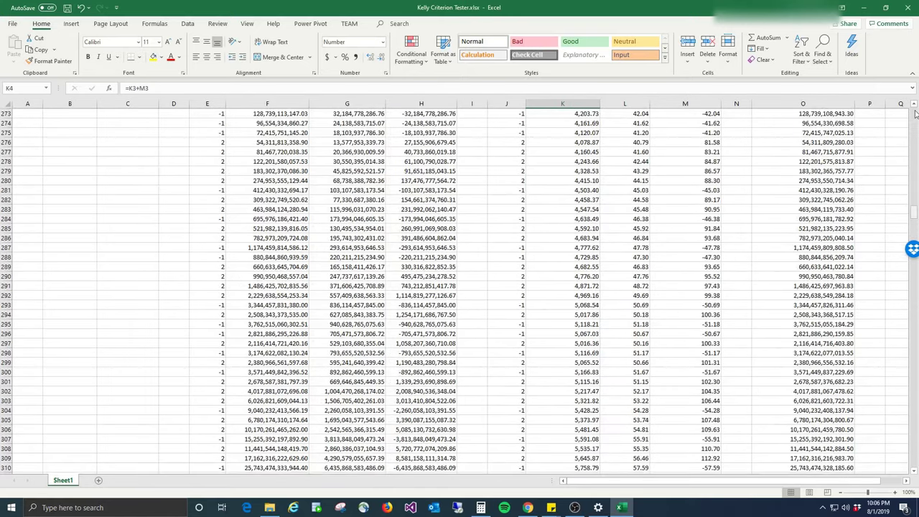
scroll(915, 114, down, 10)
scroll(915, 113, up, 20)
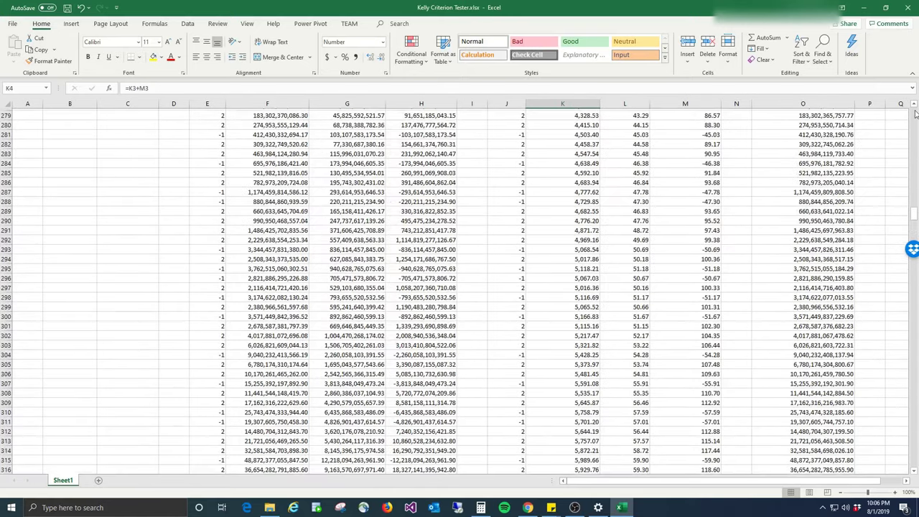
scroll(914, 114, up, 20)
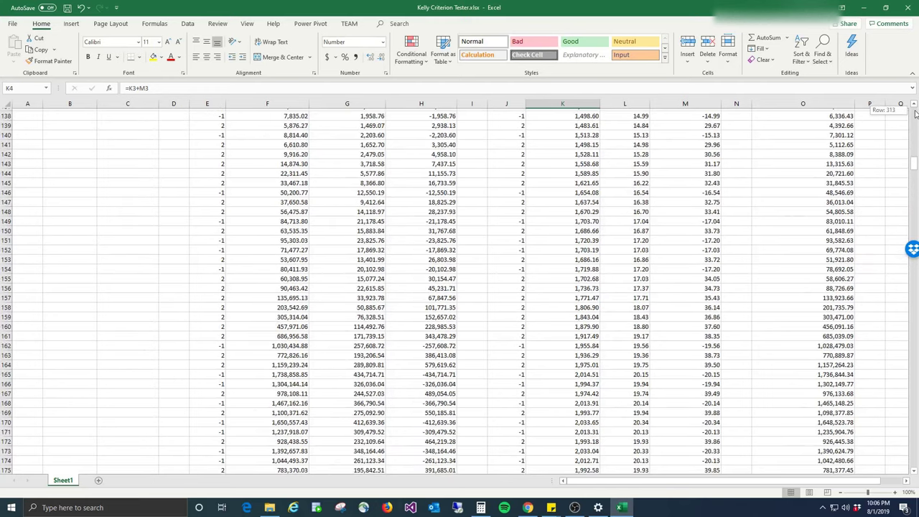
scroll(914, 114, up, 19)
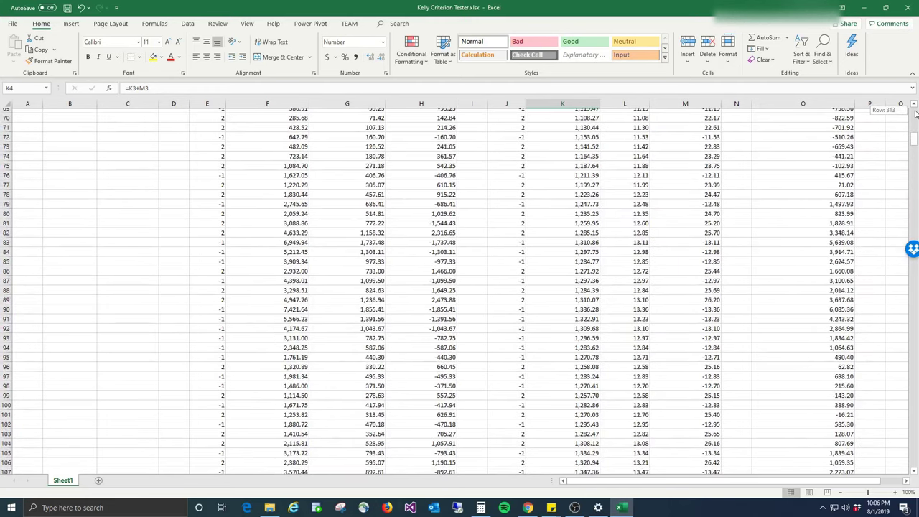
scroll(914, 113, up, 20)
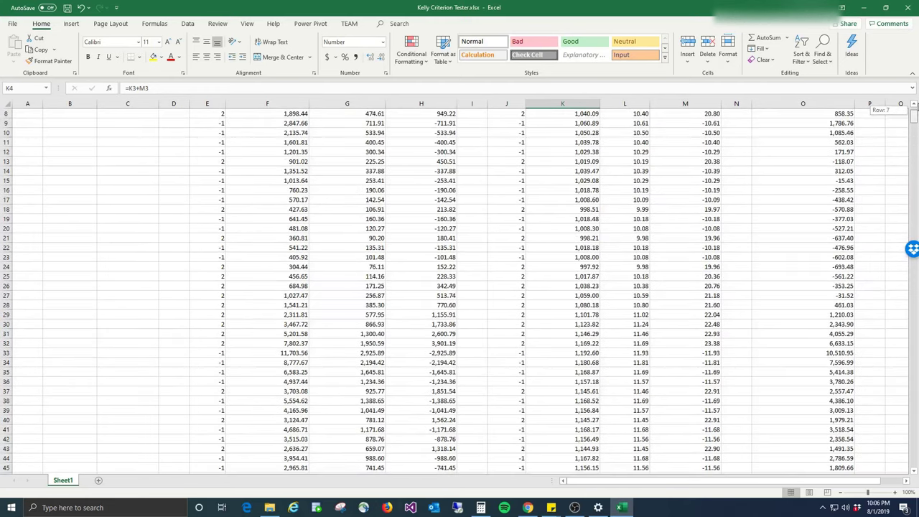
scroll(915, 107, up, 2)
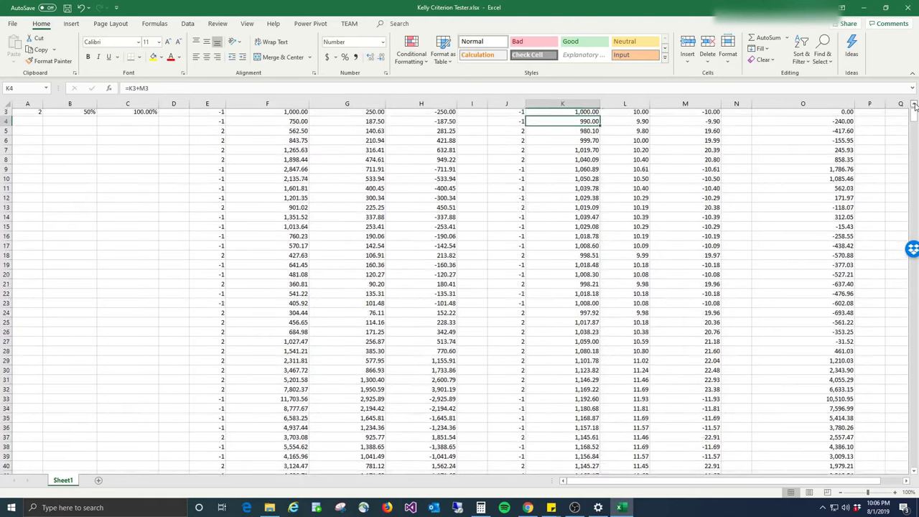
scroll(915, 107, up, 1)
click(689, 114)
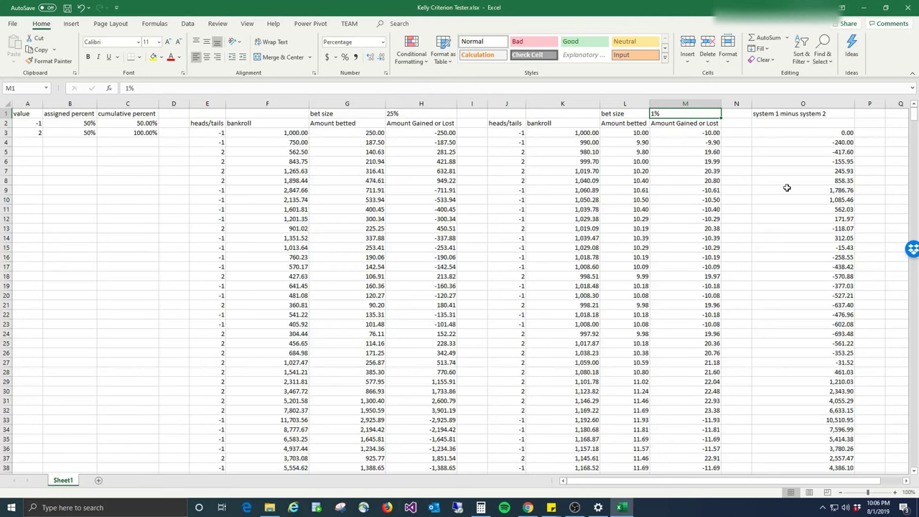
scroll(833, 234, down, 7)
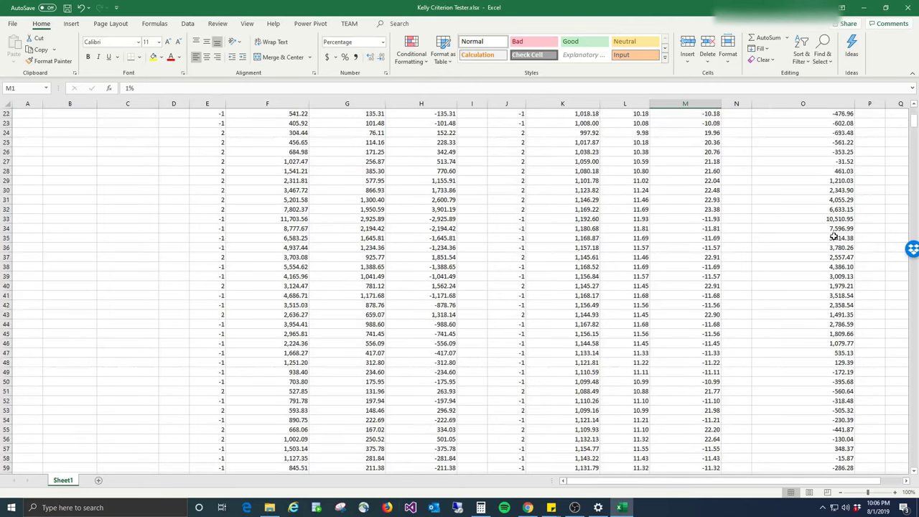
scroll(833, 237, down, 18)
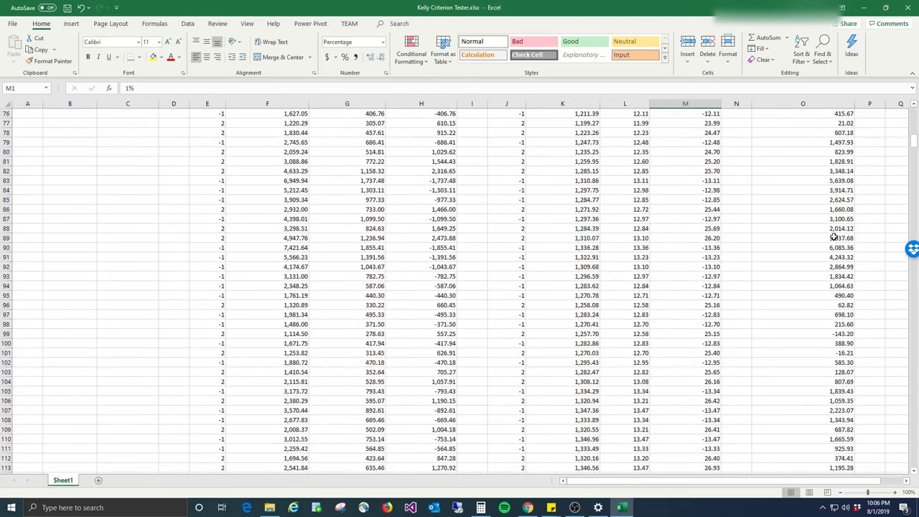
scroll(834, 237, down, 4)
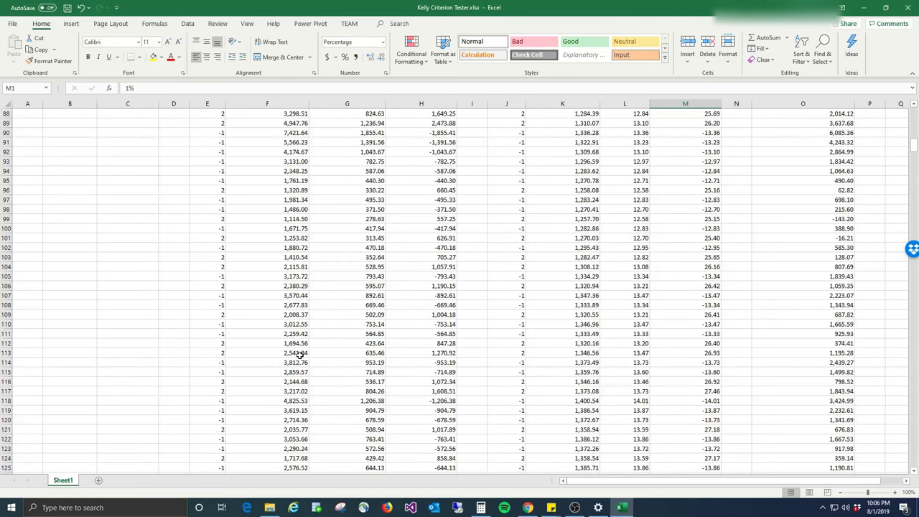
scroll(819, 357, down, 13)
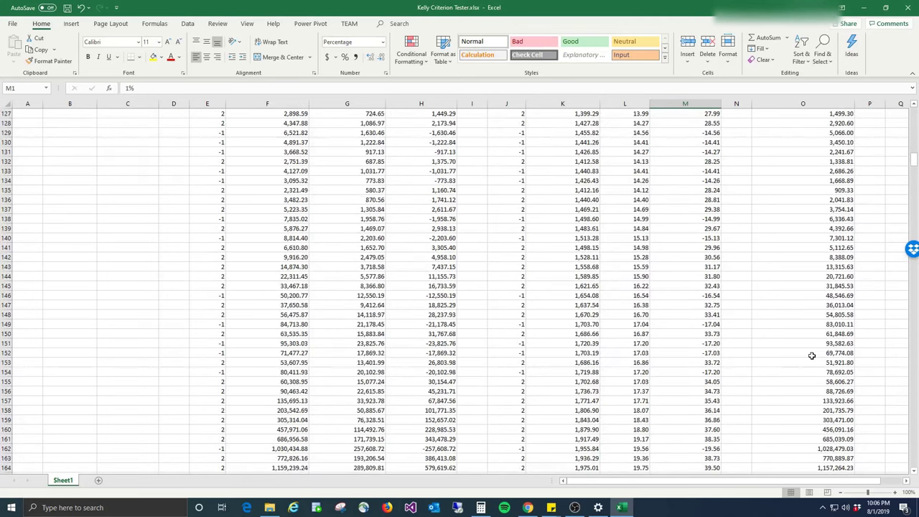
scroll(811, 356, down, 20)
scroll(817, 353, up, 17)
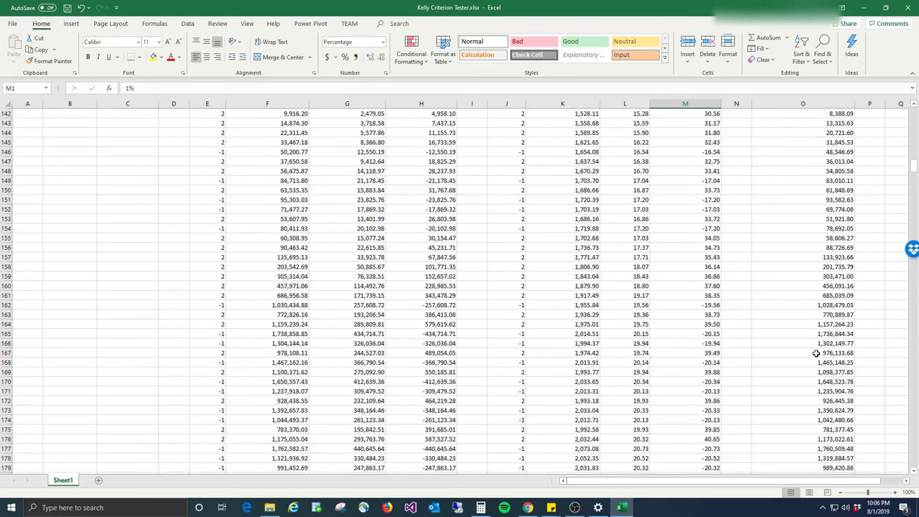
scroll(817, 353, up, 20)
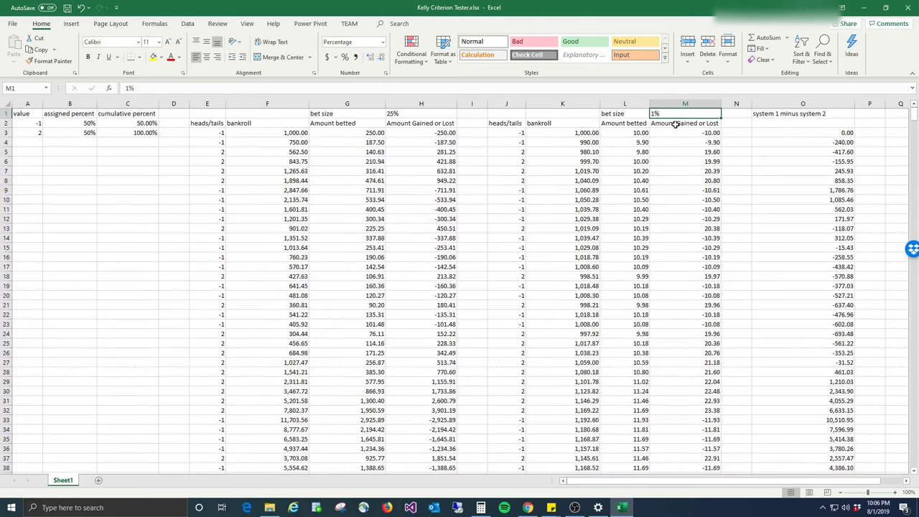
text(35)
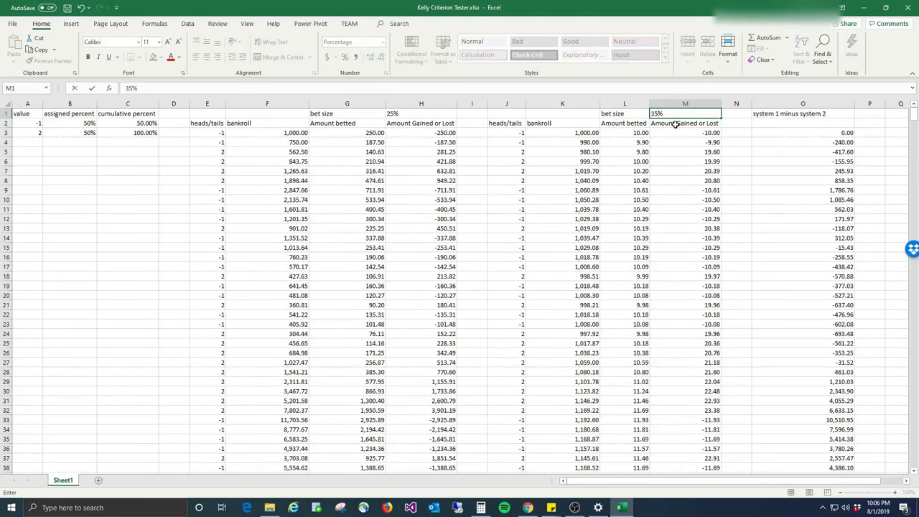
key(Return)
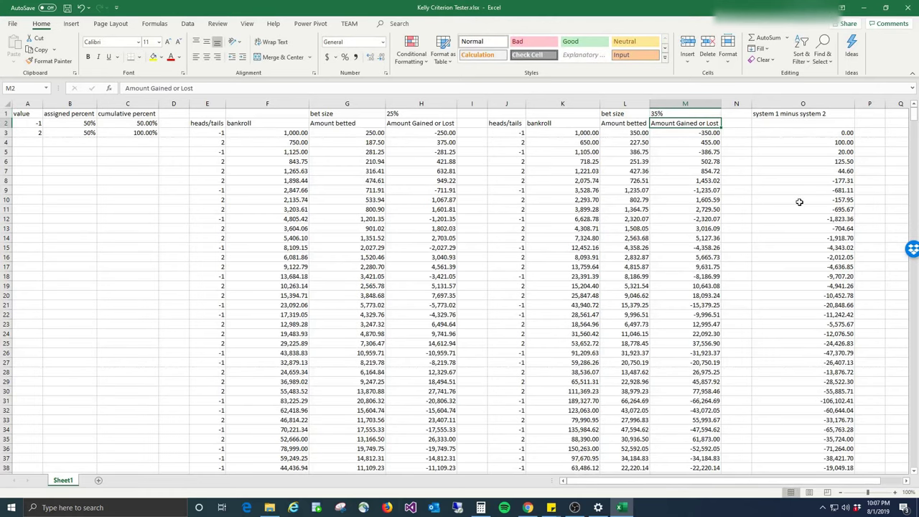
scroll(799, 202, down, 19)
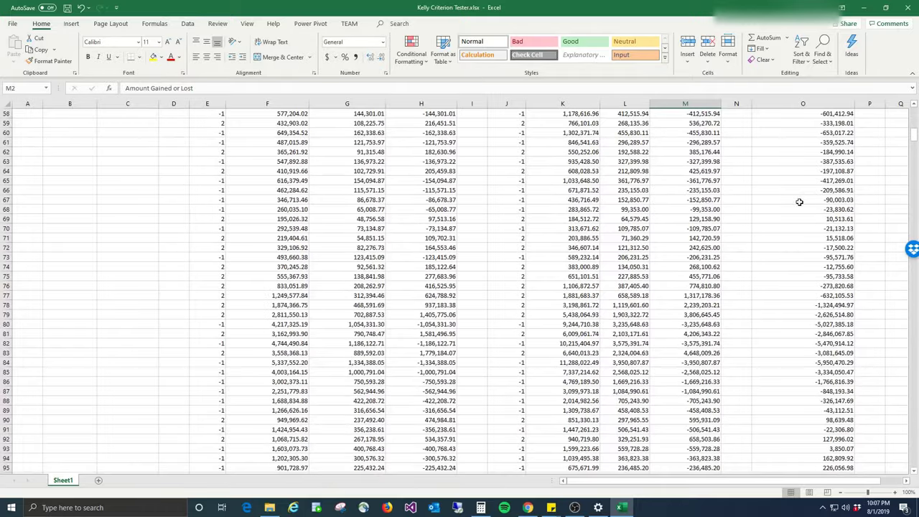
scroll(799, 202, down, 20)
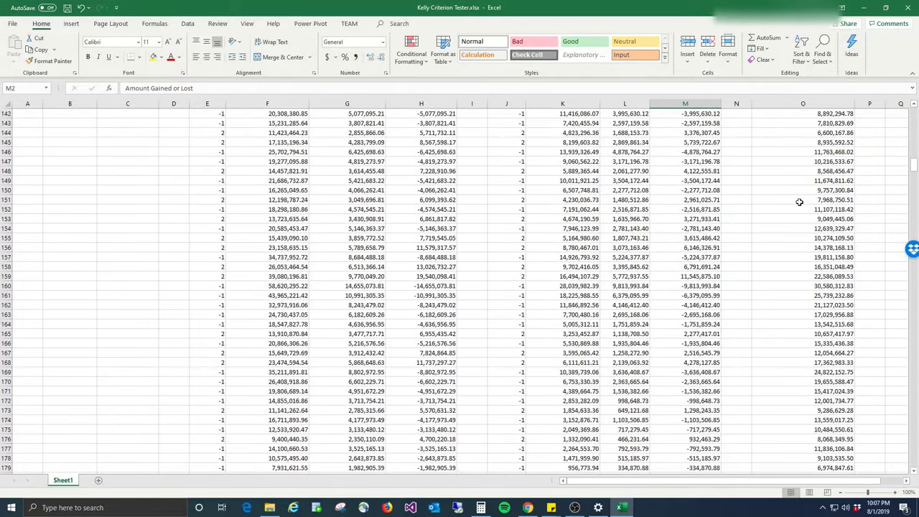
scroll(799, 201, down, 20)
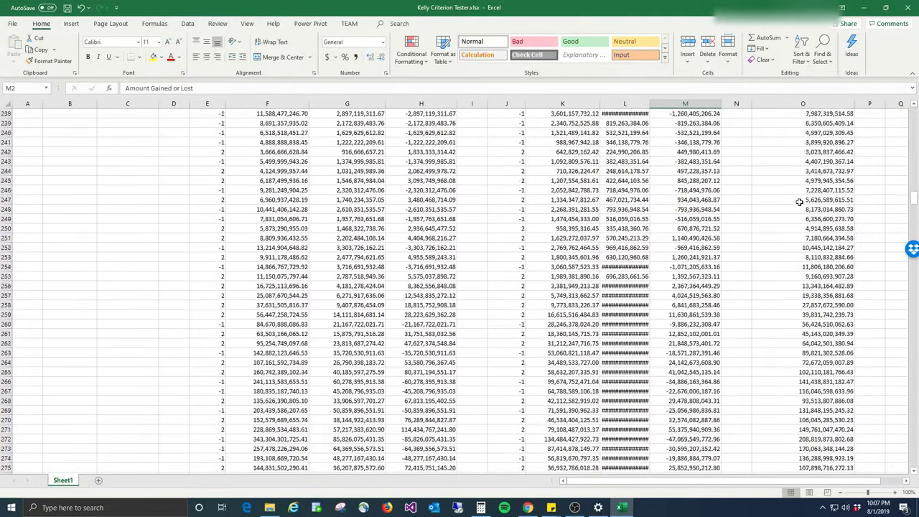
scroll(799, 202, down, 2)
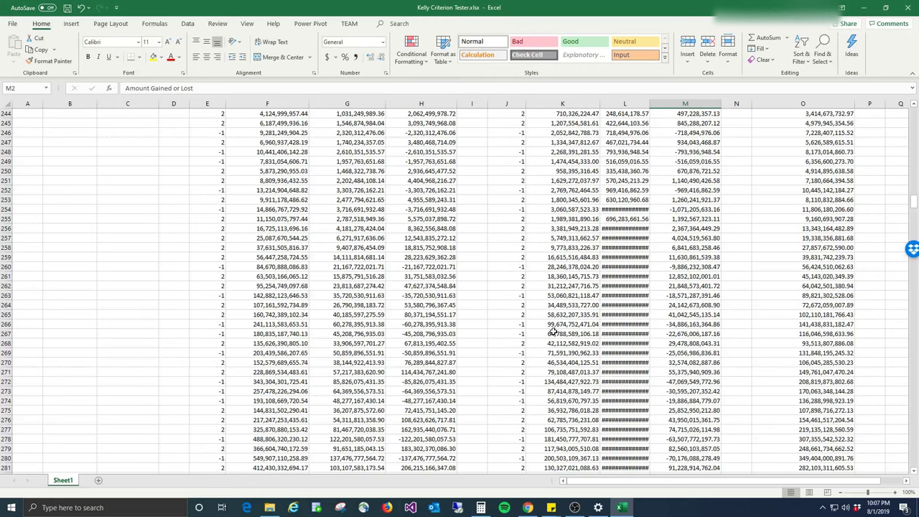
scroll(553, 331, down, 7)
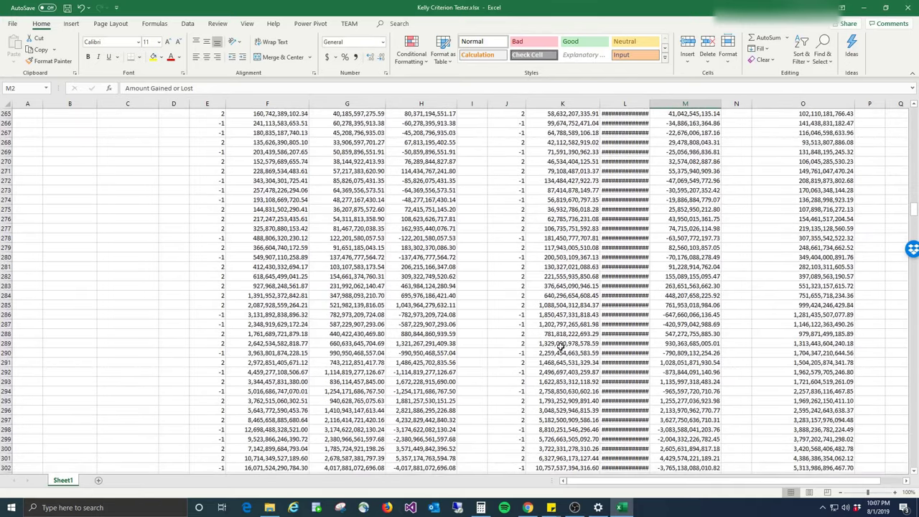
scroll(571, 372, down, 6)
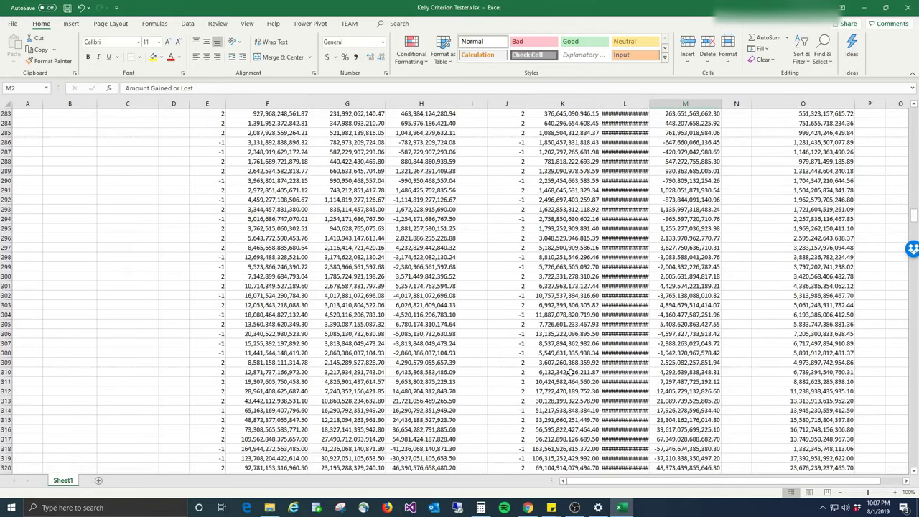
scroll(570, 372, down, 5)
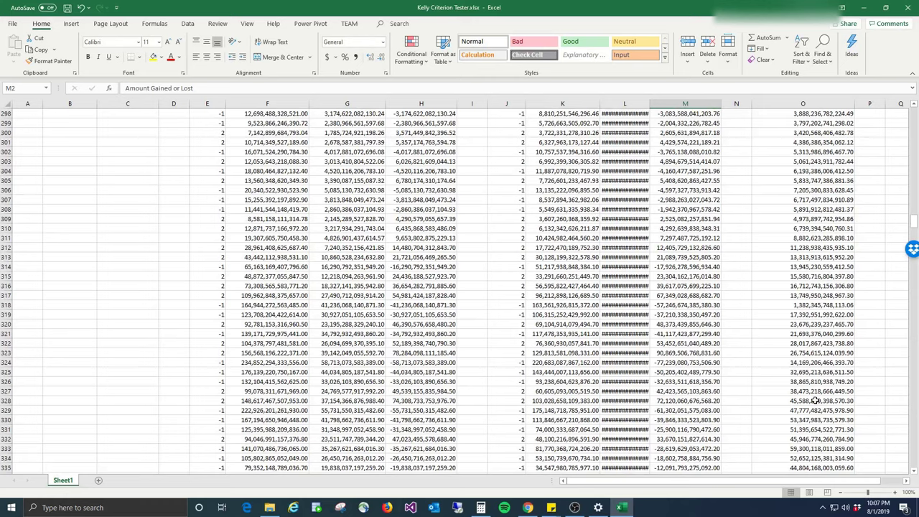
scroll(815, 400, up, 20)
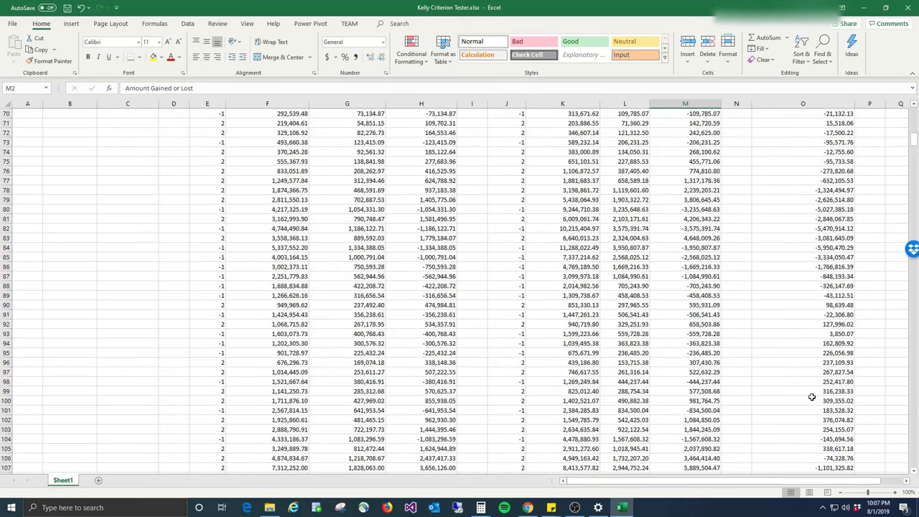
scroll(811, 395, up, 20)
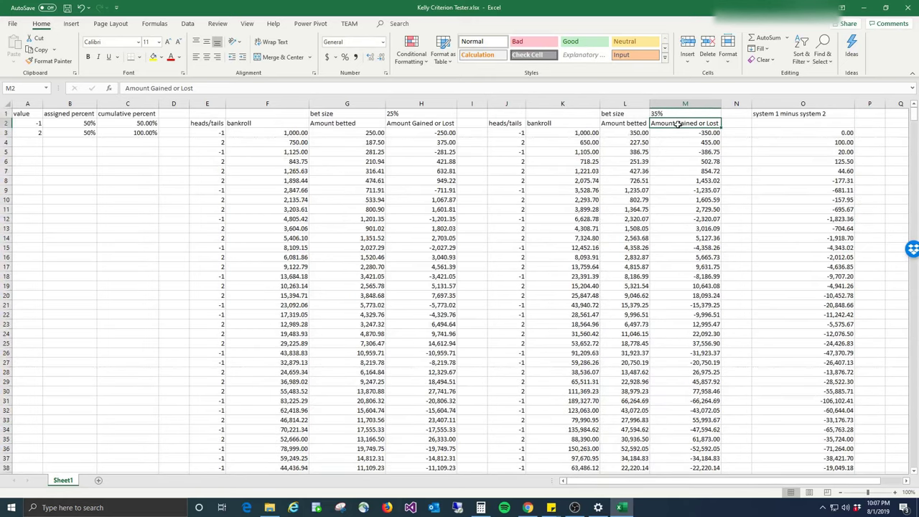
Enter .6 in M1 and review the 60% bankroll dwindling to about 8.28 by row 38.
click(678, 115)
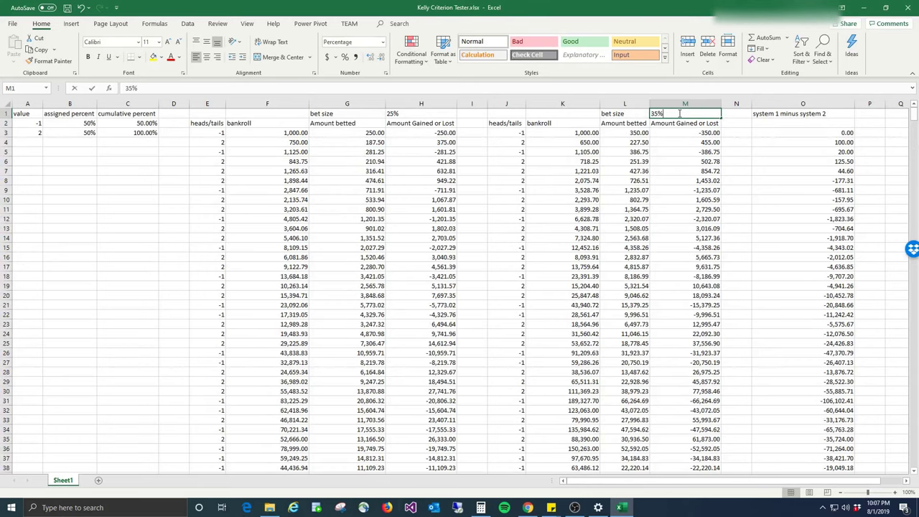
text(.6)
key(Return)
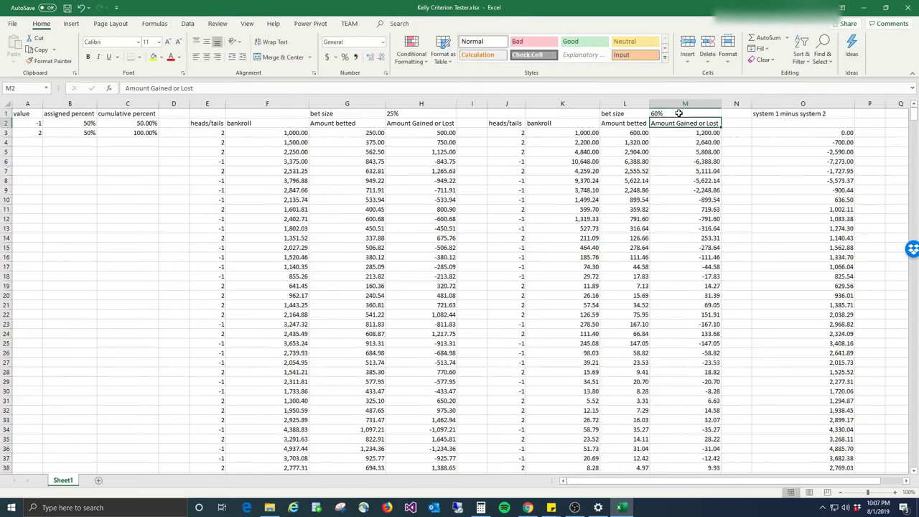
scroll(718, 230, down, 20)
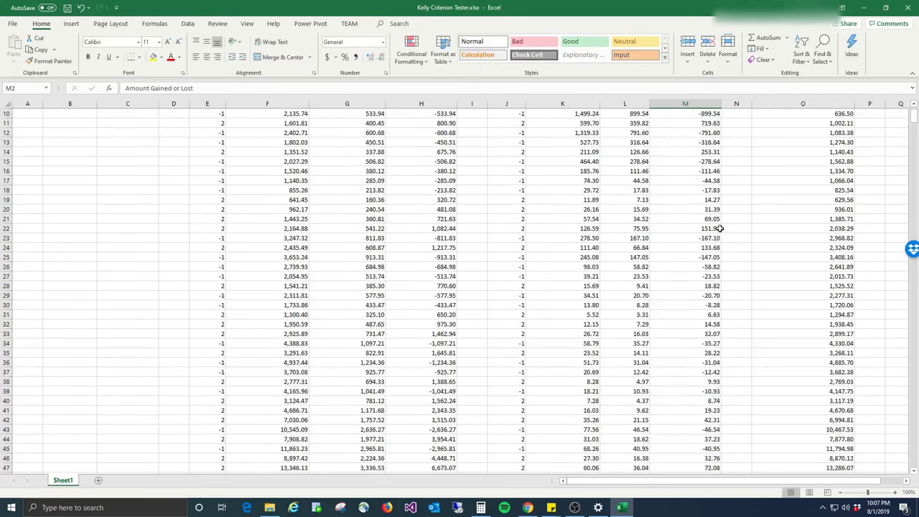
scroll(587, 263, down, 20)
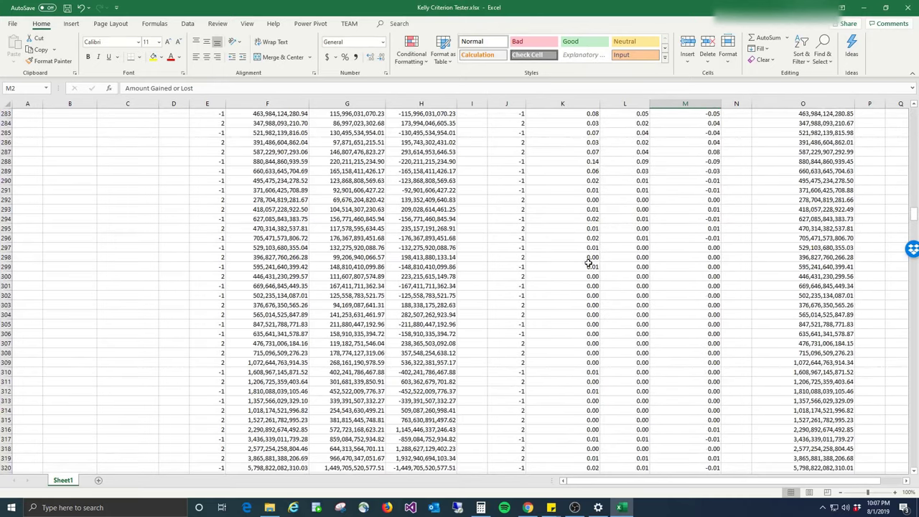
scroll(589, 263, down, 20)
scroll(582, 267, down, 8)
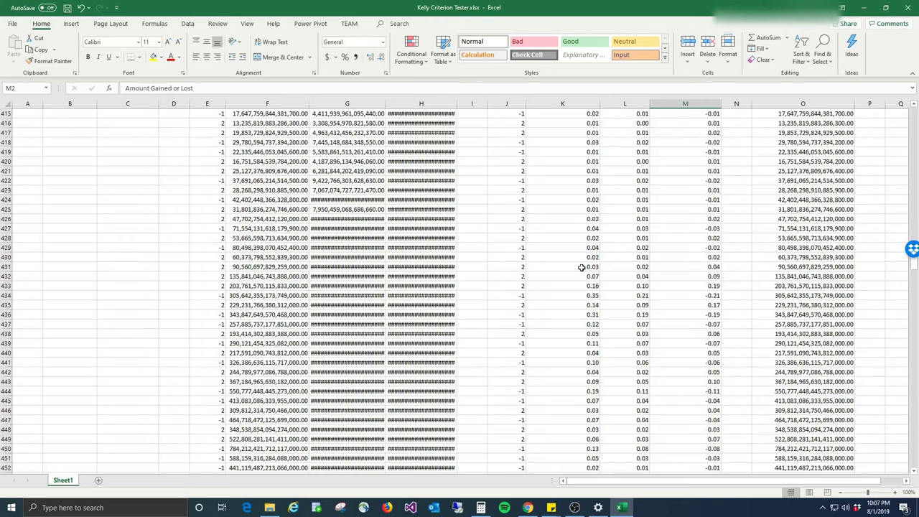
scroll(261, 294, up, 20)
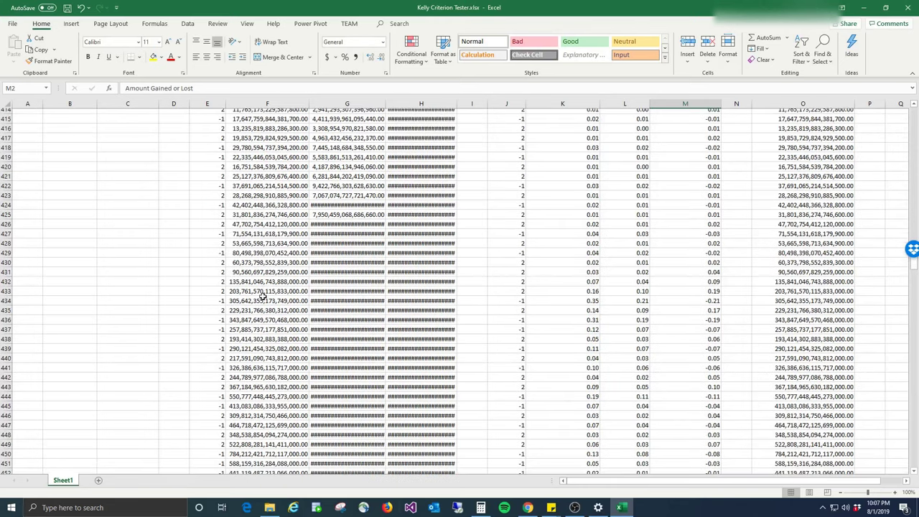
scroll(263, 295, up, 20)
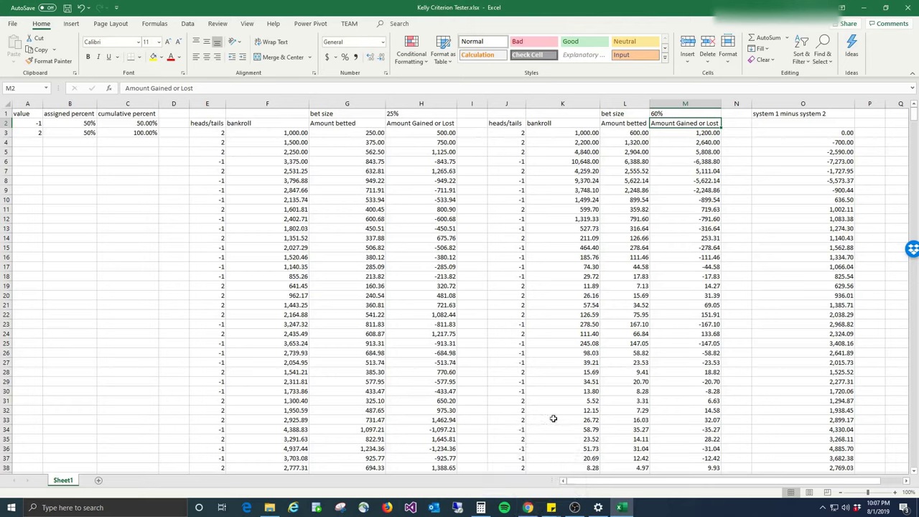
mouse_move(528, 507)
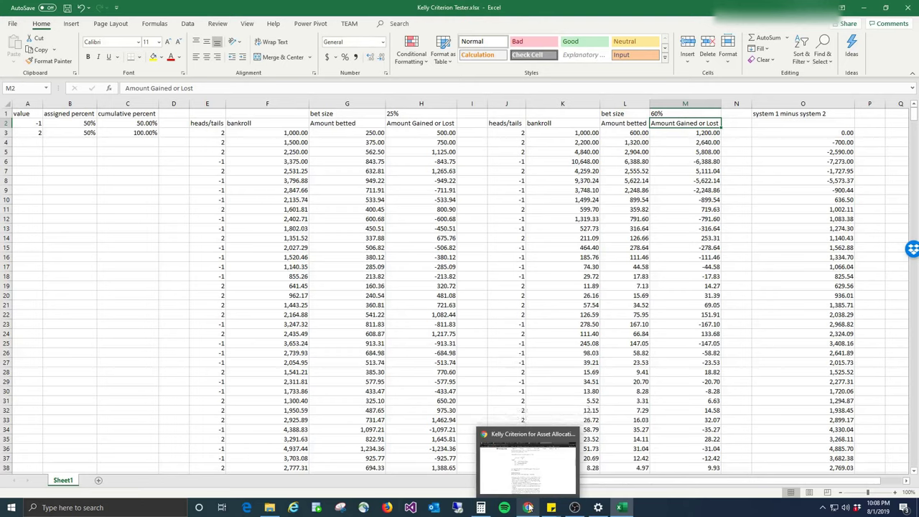
Switch Chrome to the World Cup Trading standings and scroll to the previous winners back to 1984.
click(527, 507)
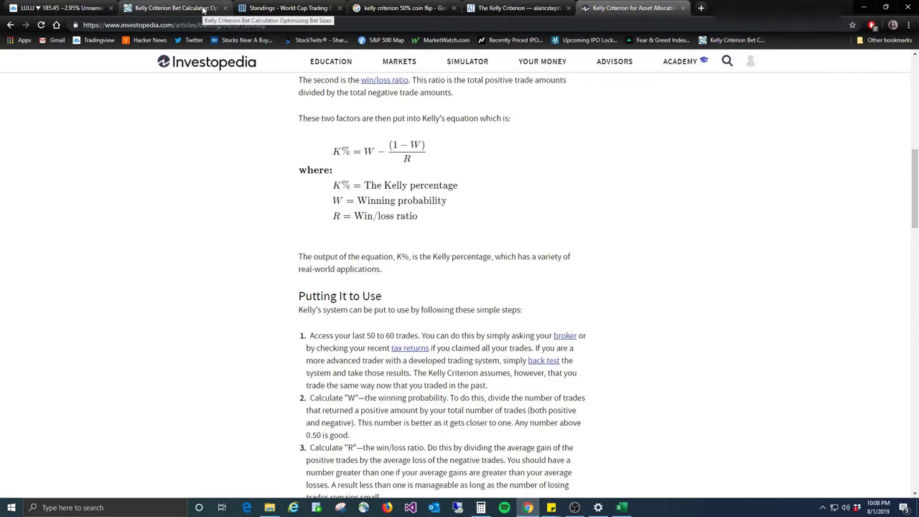
click(248, 10)
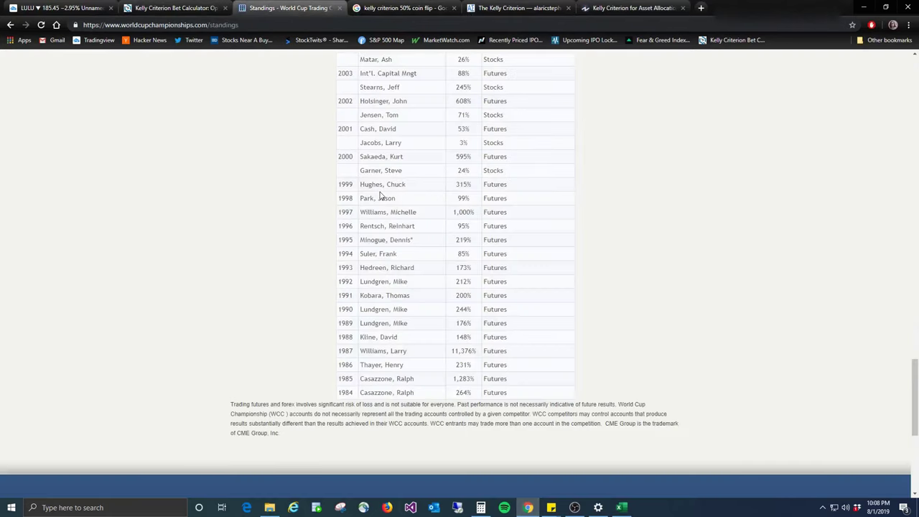
scroll(394, 259, up, 15)
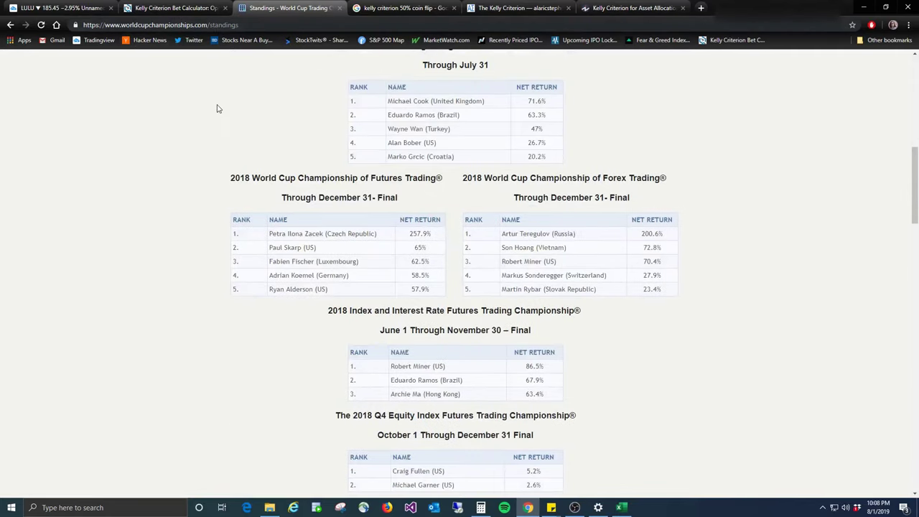
scroll(218, 109, up, 3)
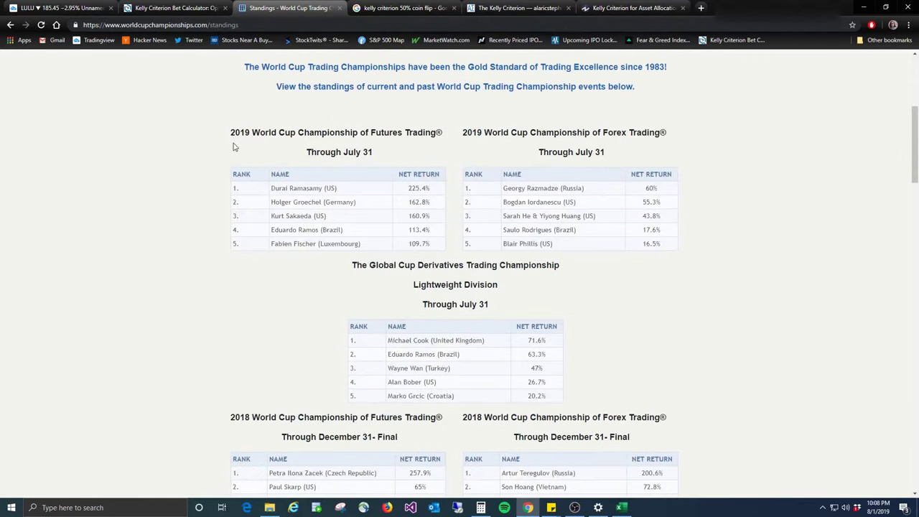
scroll(234, 147, down, 2)
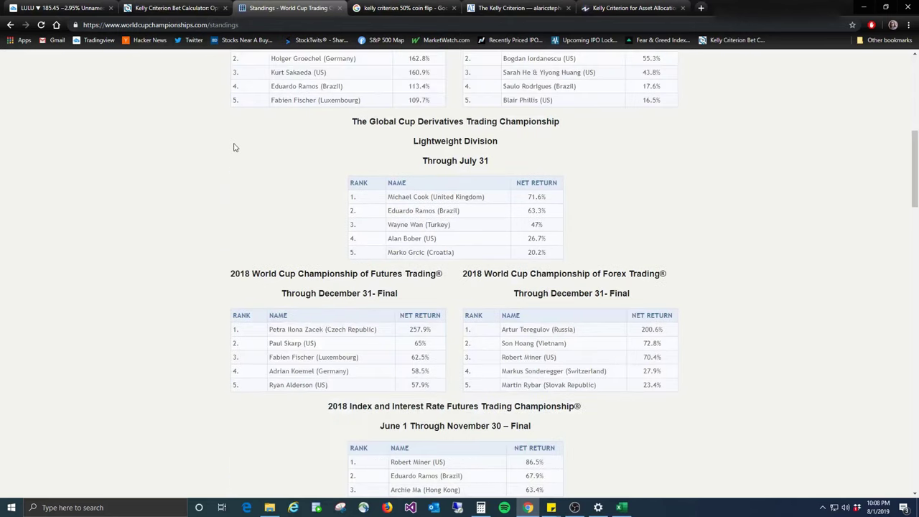
scroll(233, 148, down, 6)
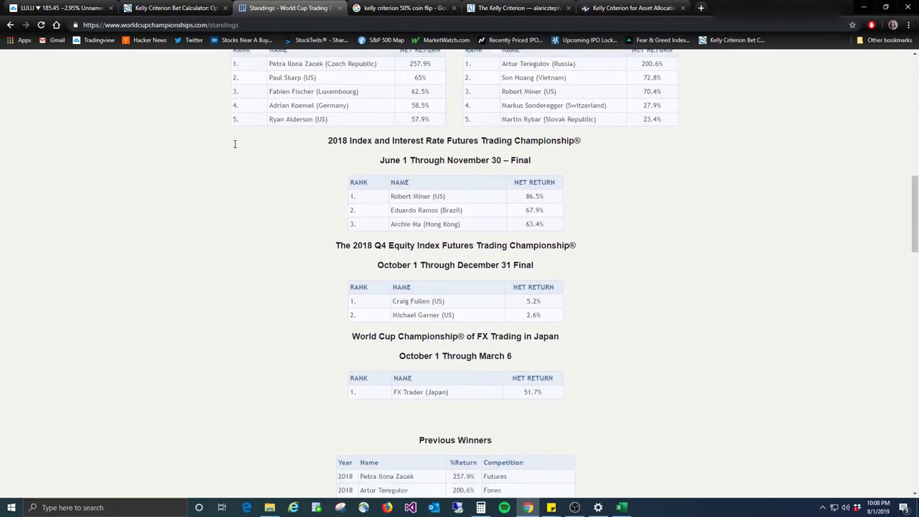
scroll(234, 147, down, 2)
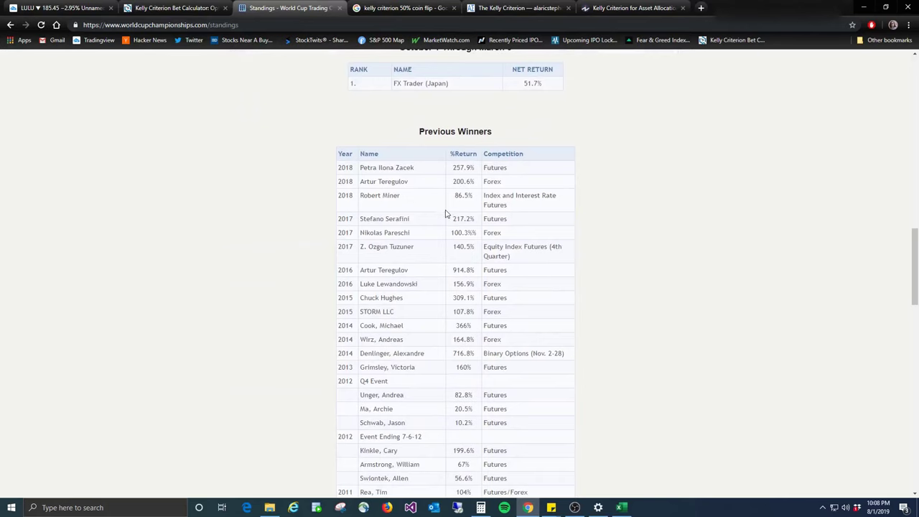
scroll(465, 187, down, 1)
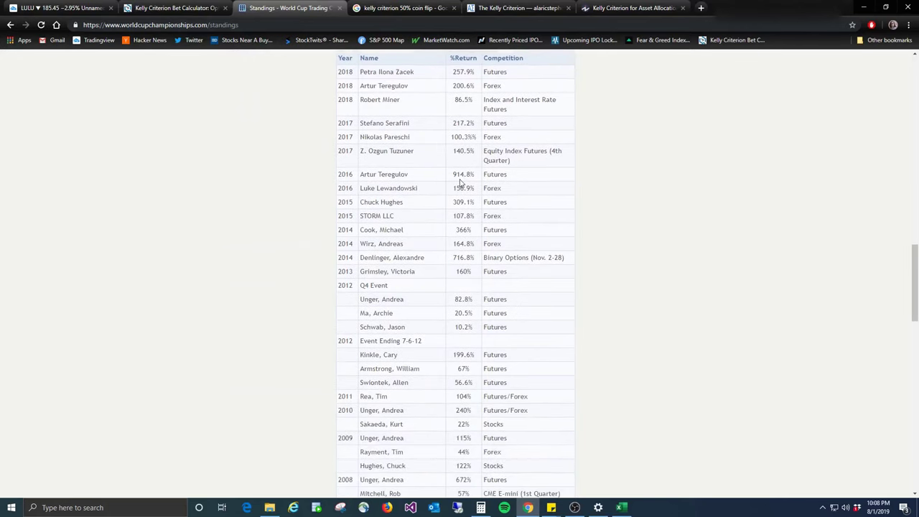
scroll(456, 193, down, 2)
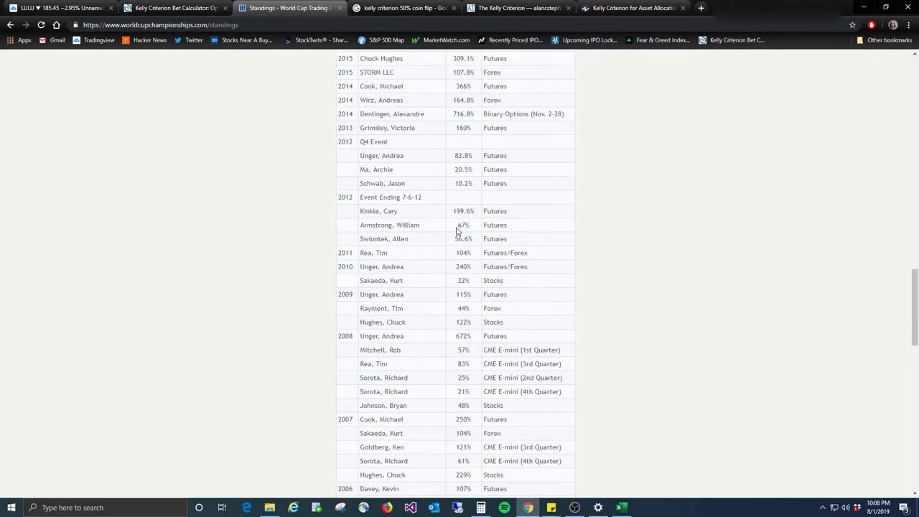
scroll(463, 234, down, 1)
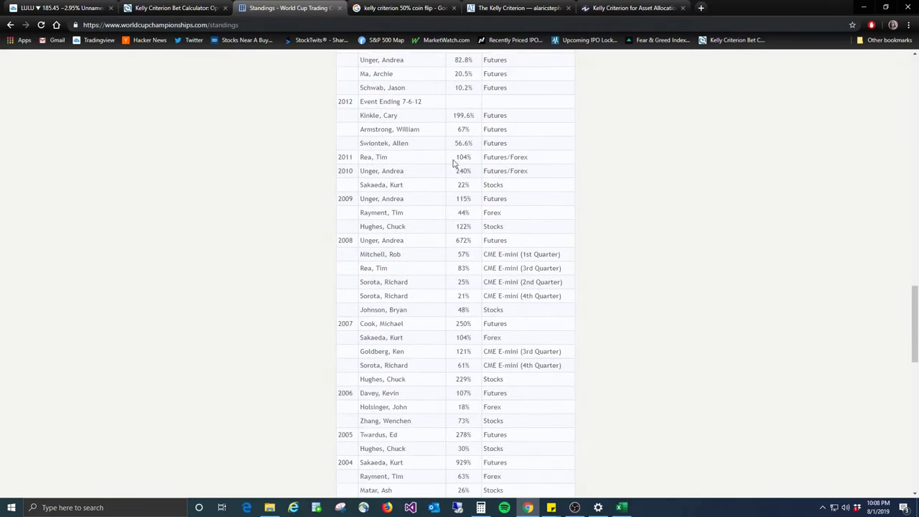
scroll(464, 199, down, 3)
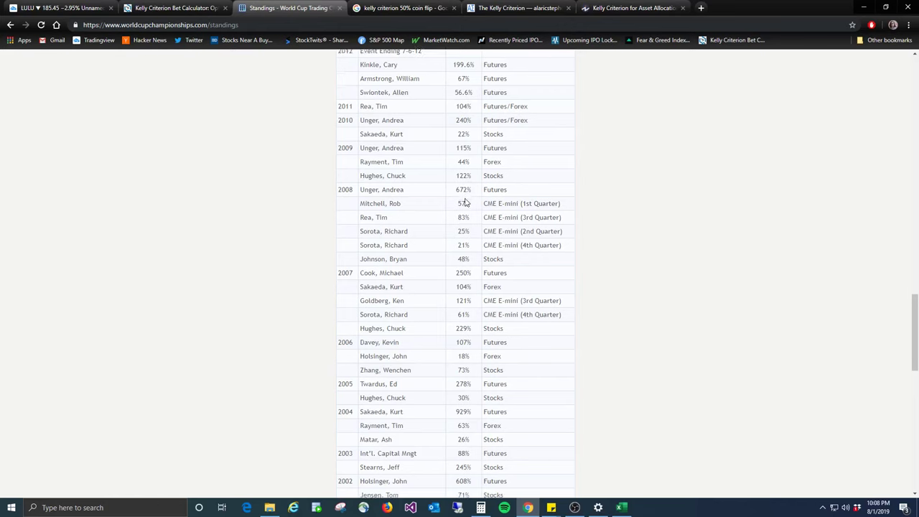
scroll(466, 203, down, 3)
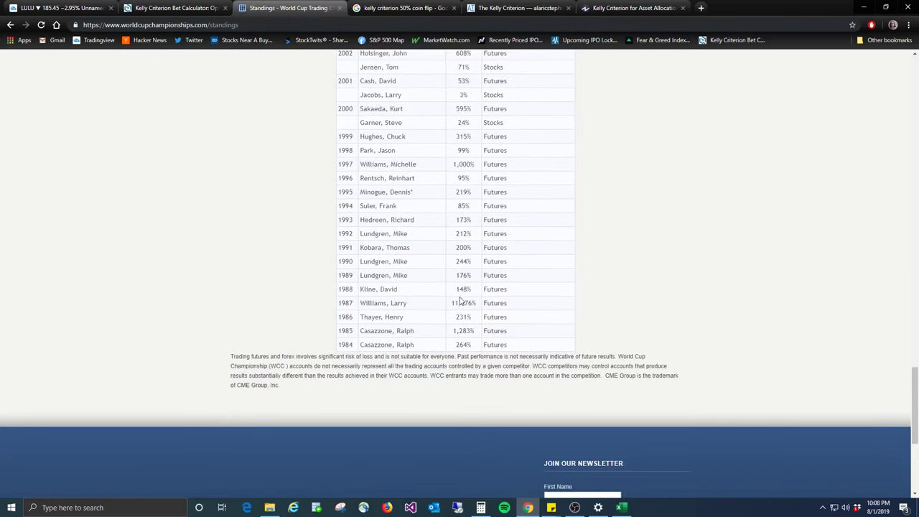